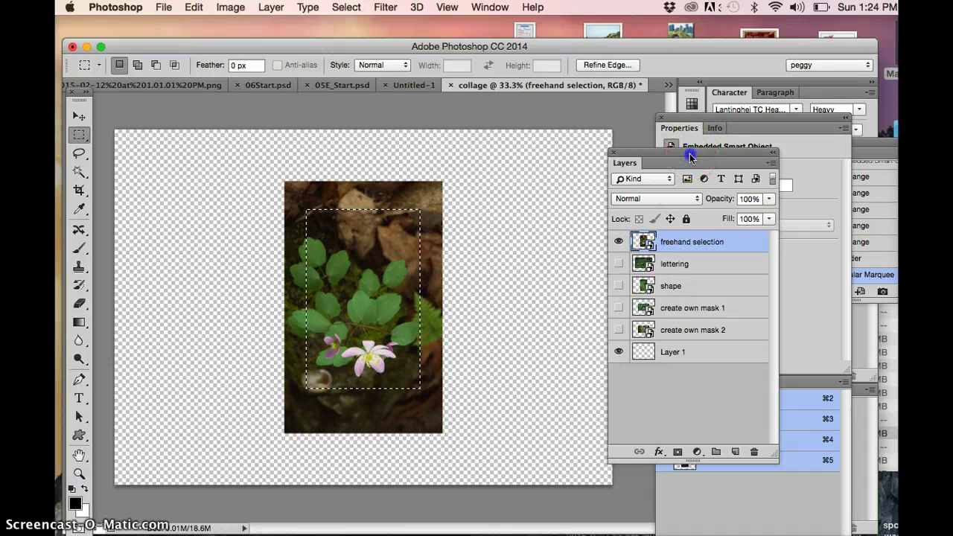
- Try masking the freehand selection layer with the current rectangular selection, and undo the mask
drag(692, 153, 595, 137)
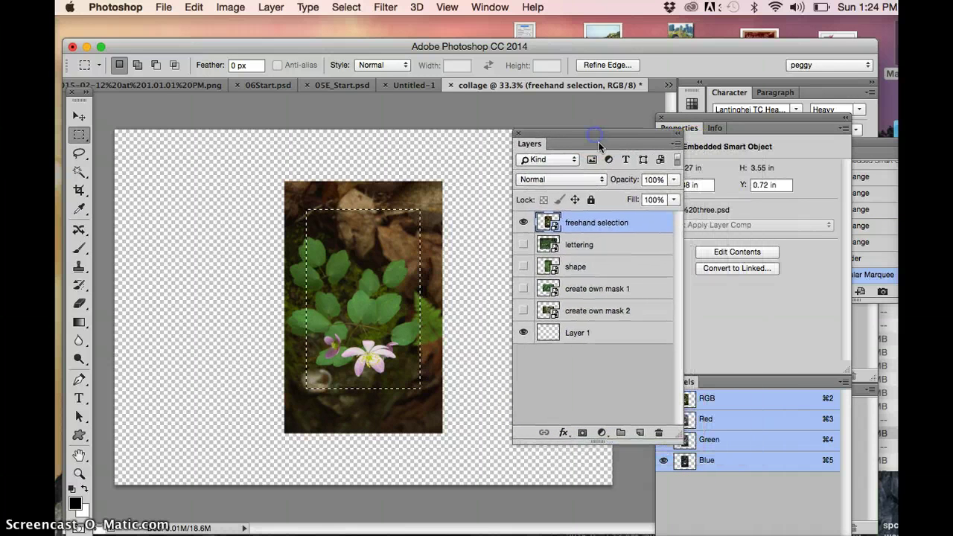
click(582, 432)
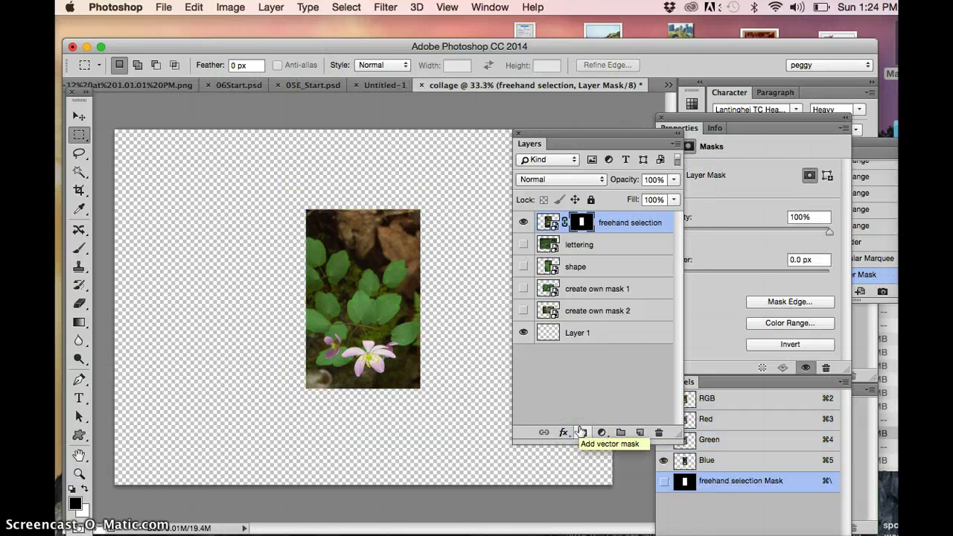
key(super+z)
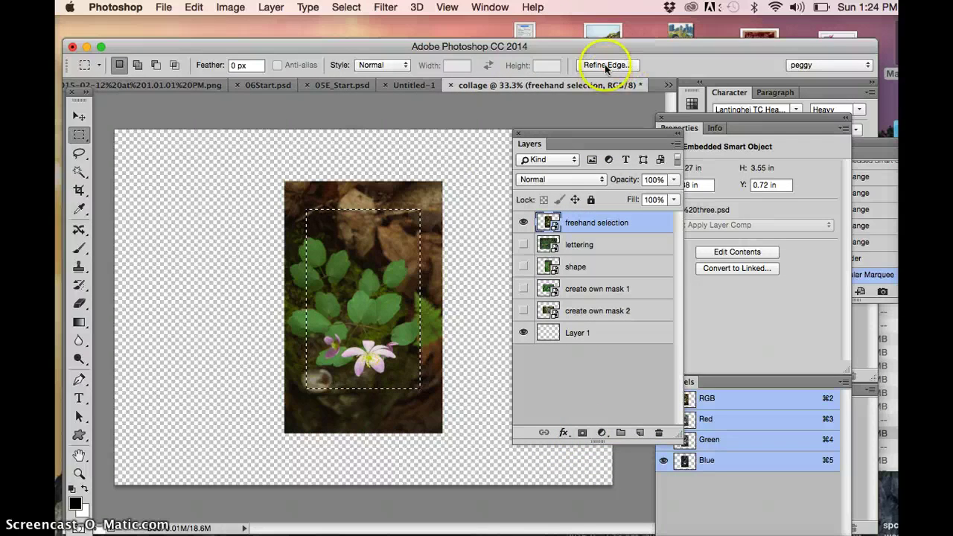
- Feather the edge of the rectangular selection by 7.6 px with Refine Edge
click(607, 66)
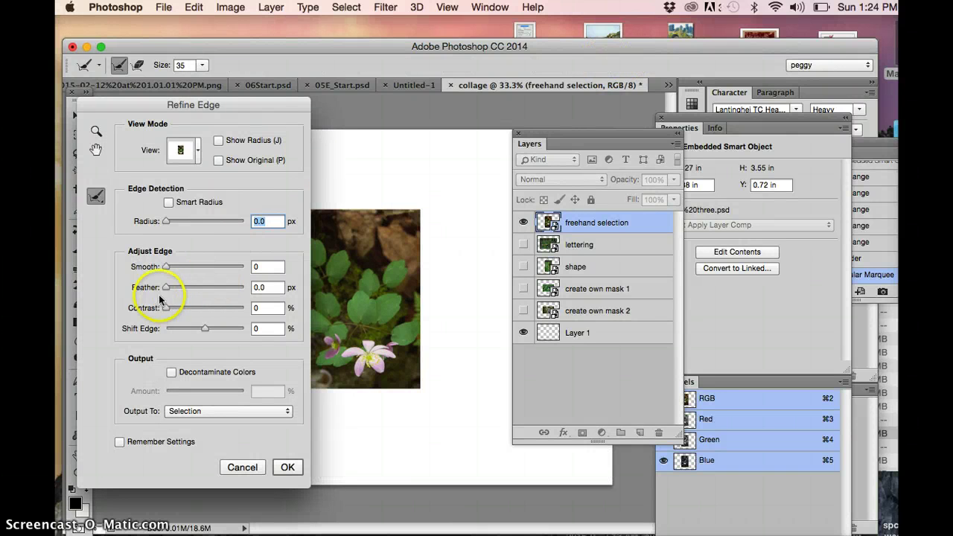
drag(187, 288, 192, 288)
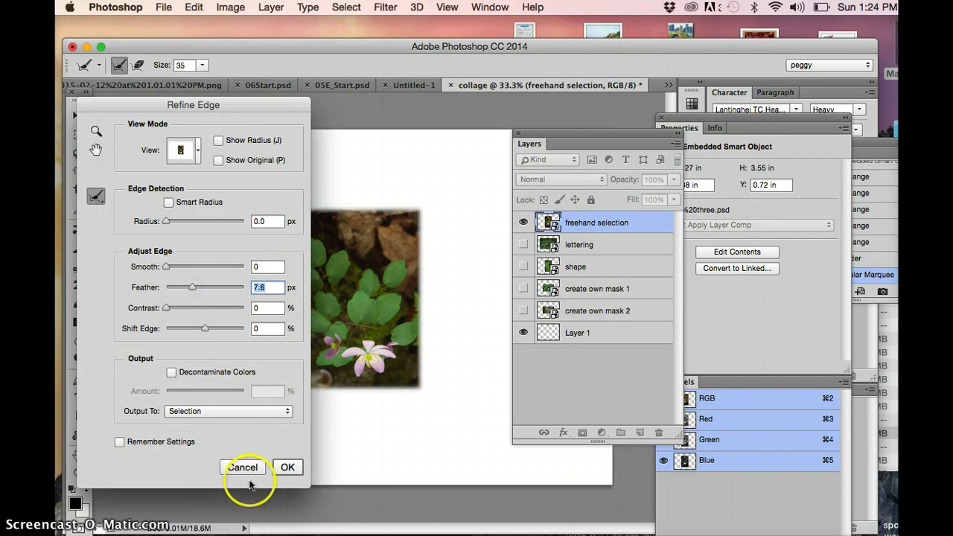
click(287, 468)
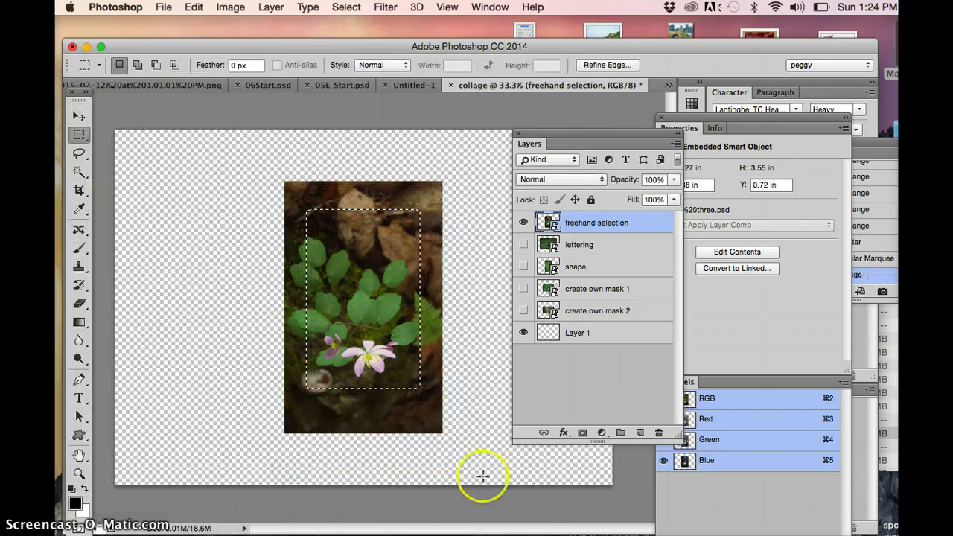
- Try masking the freehand selection layer with an irregular Lasso outline around the leaves and flower, and undo the mask
click(79, 153)
click(374, 249)
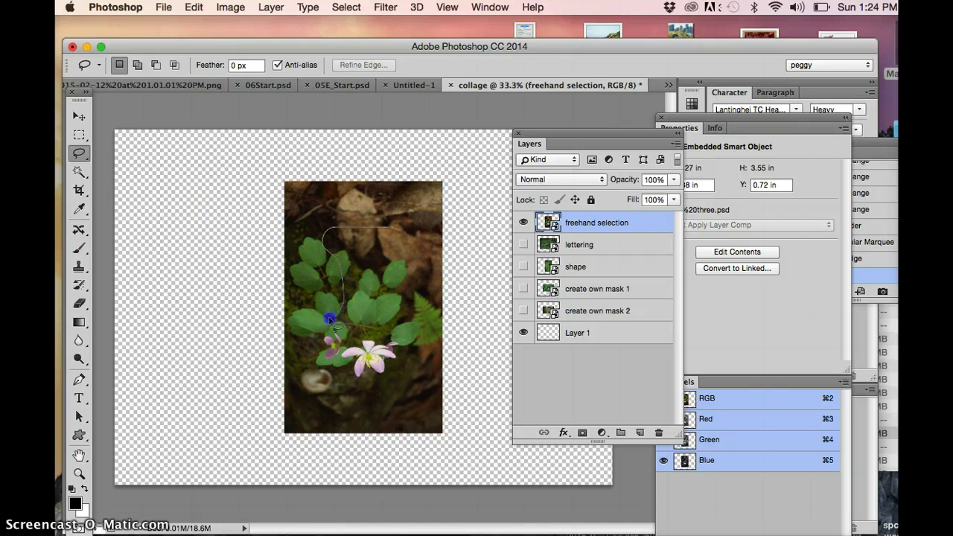
drag(314, 206, 323, 232)
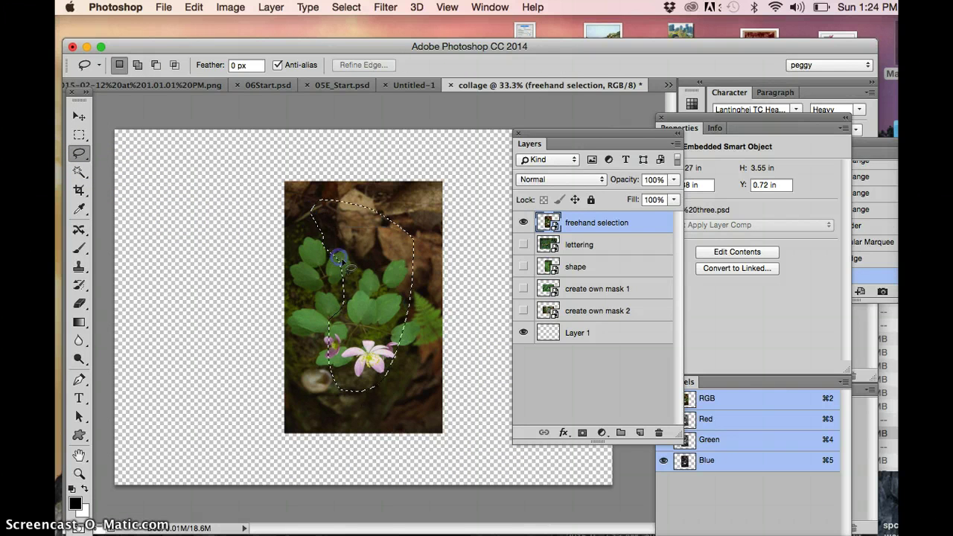
click(583, 432)
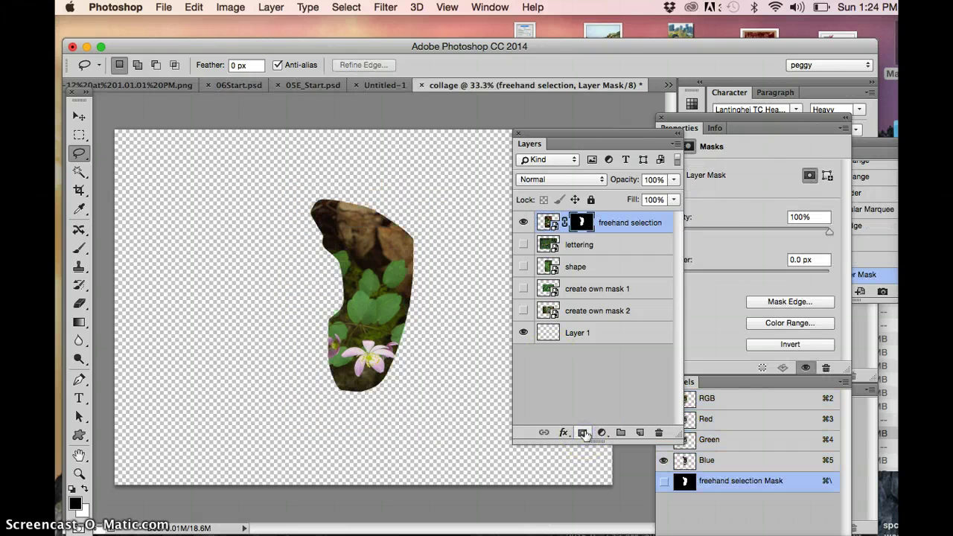
click(600, 434)
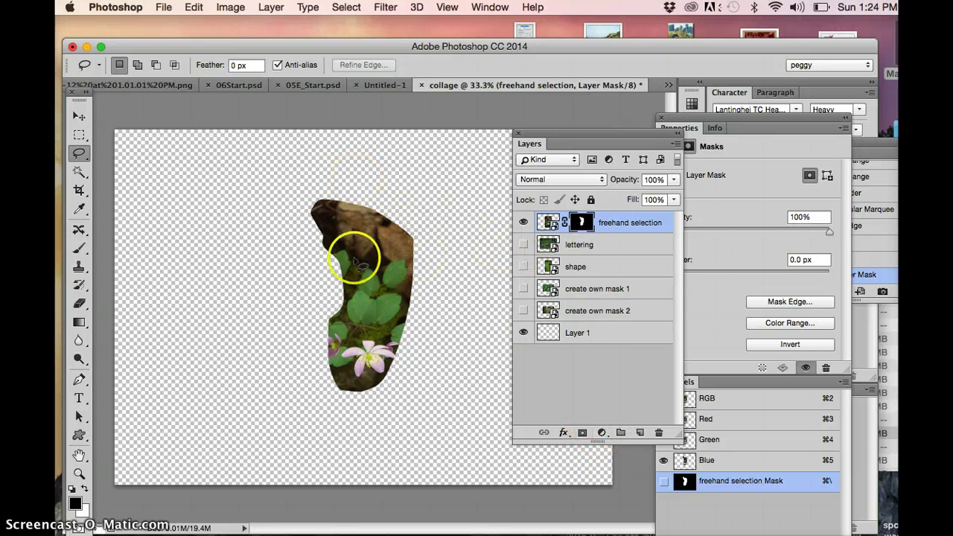
key(super+z)
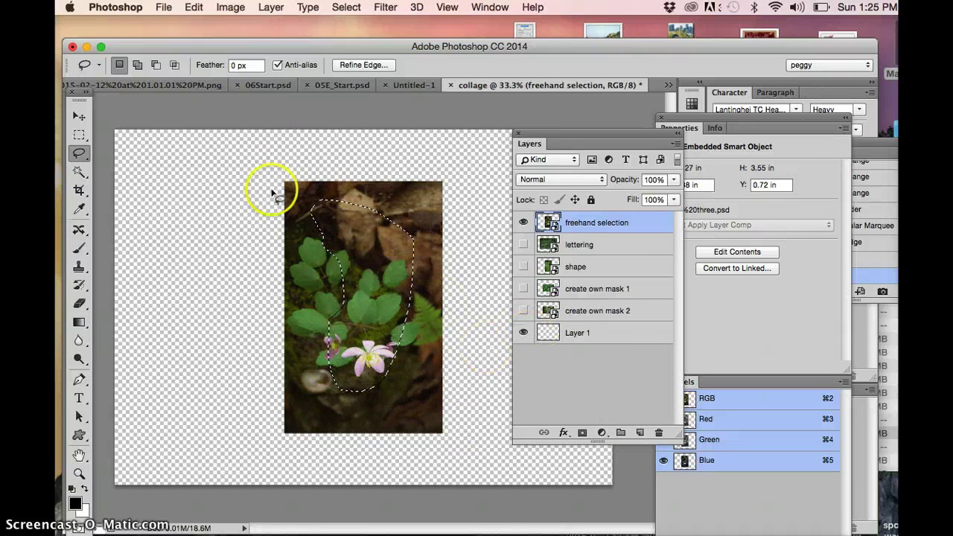
- Draw a tall rectangular marquee selection around the leaves and the white-pink flower
click(78, 135)
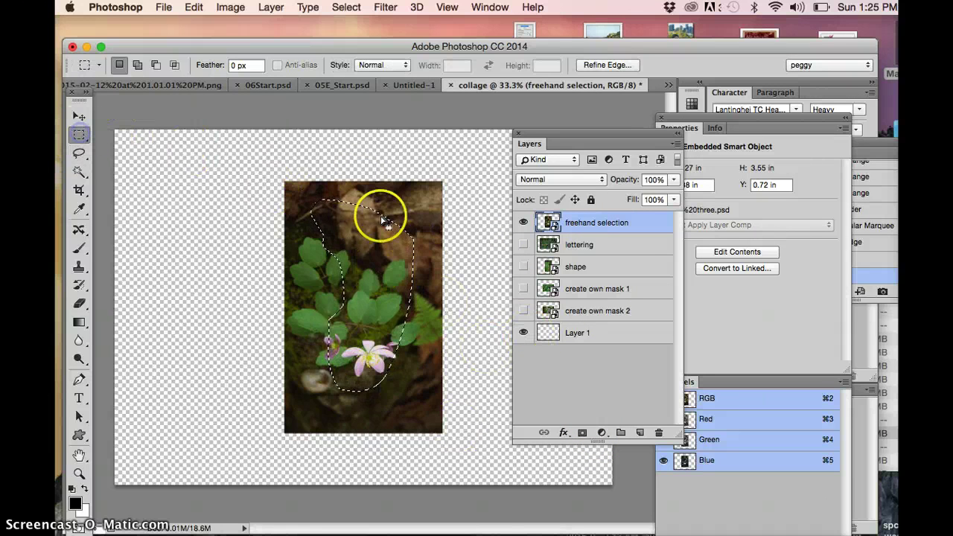
click(301, 194)
drag(301, 193, 408, 383)
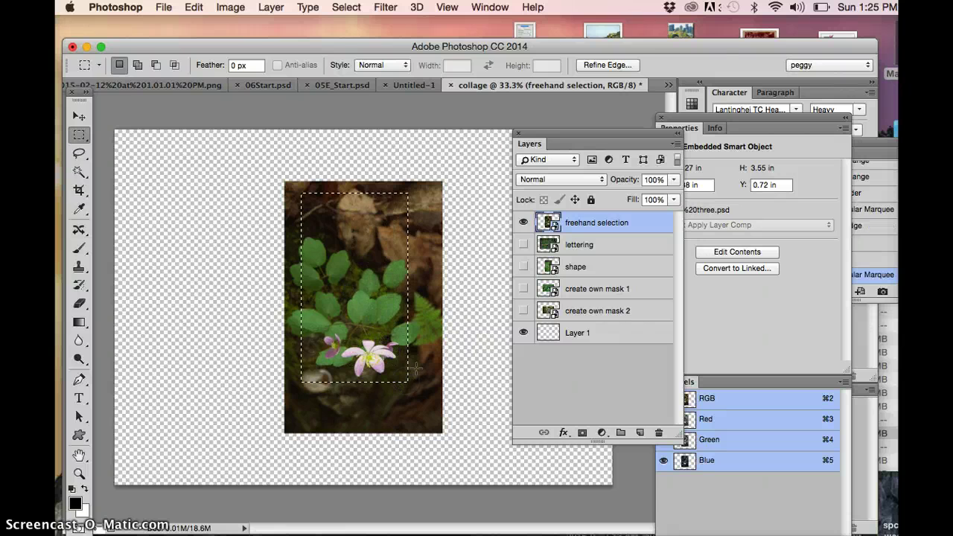
- Feather the rectangular selection by 8.6 px with Refine Edge and apply it as a mask on the freehand selection layer
click(592, 64)
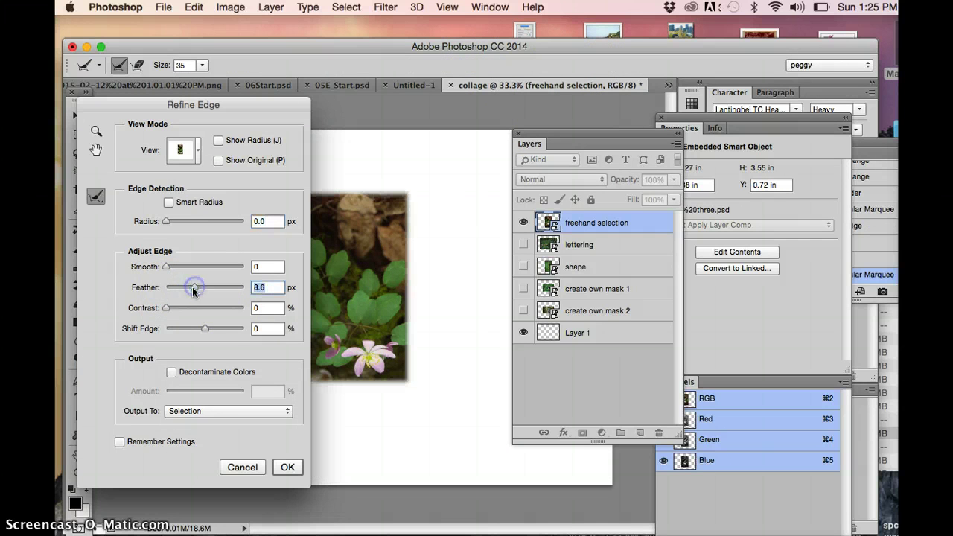
click(288, 467)
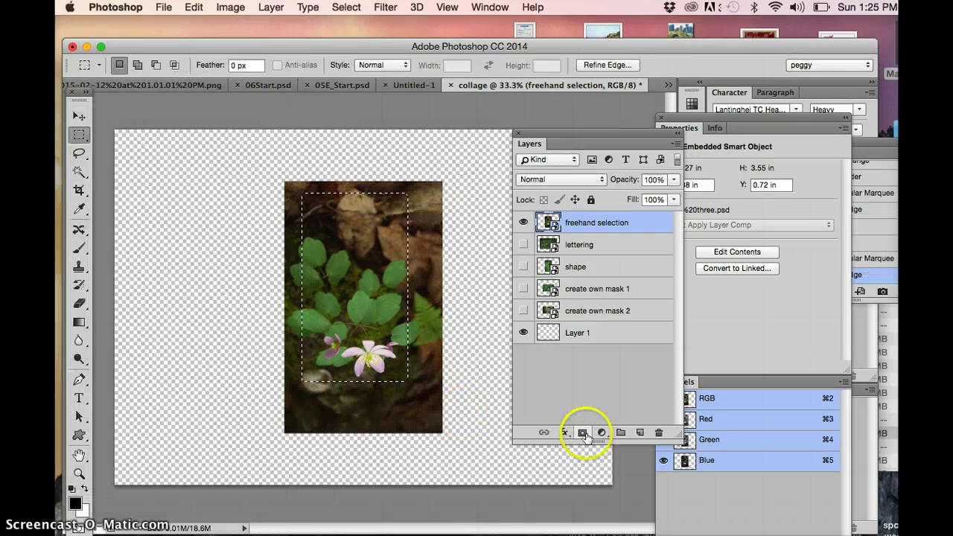
click(582, 432)
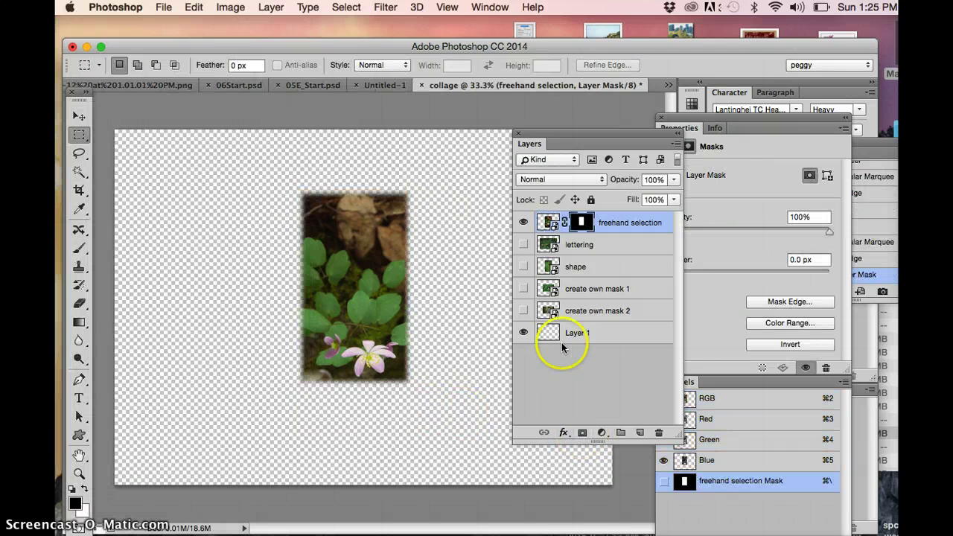
- Hide the freehand selection layer, and show and select the lettering layer
click(523, 222)
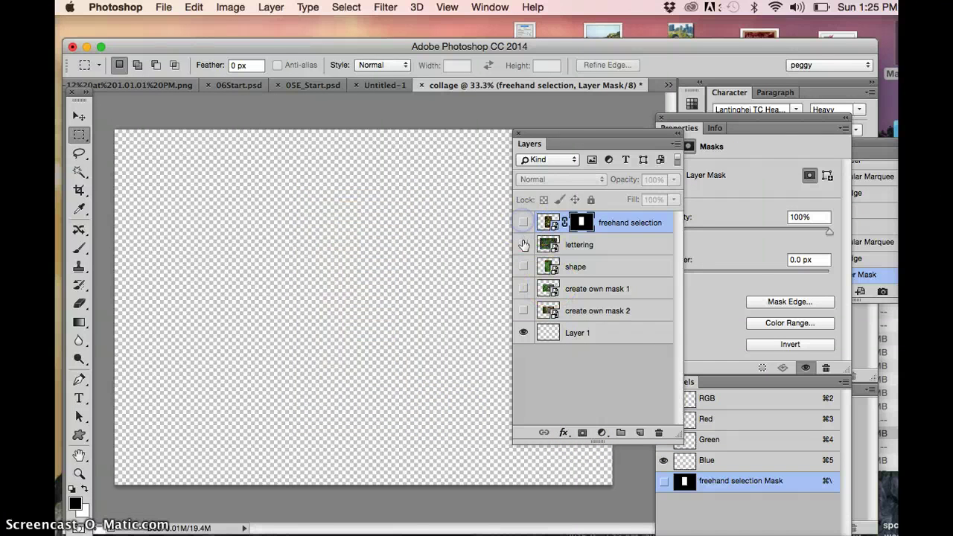
click(523, 244)
click(590, 248)
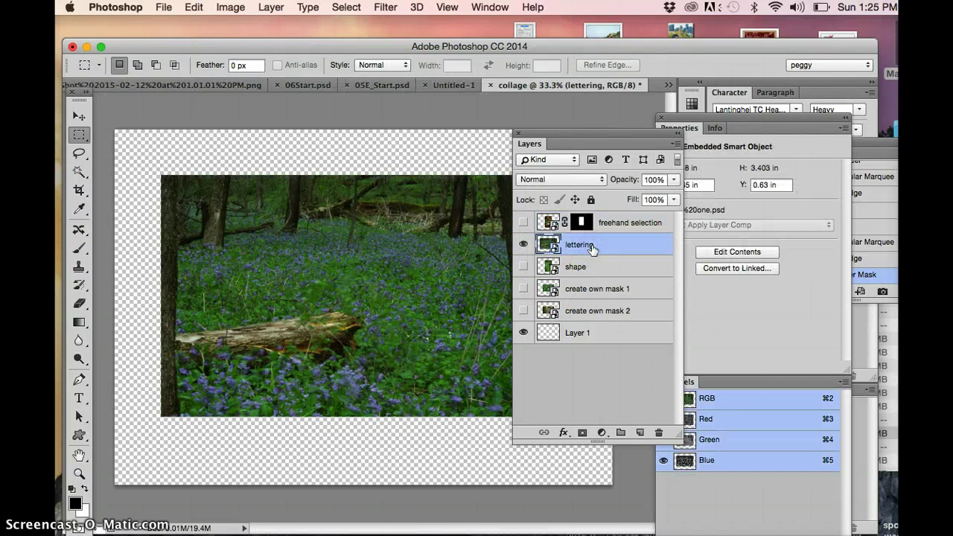
- Draw a wide text box across the woodland photo and enter the first name in black 72 pt capitals
click(90, 144)
click(80, 399)
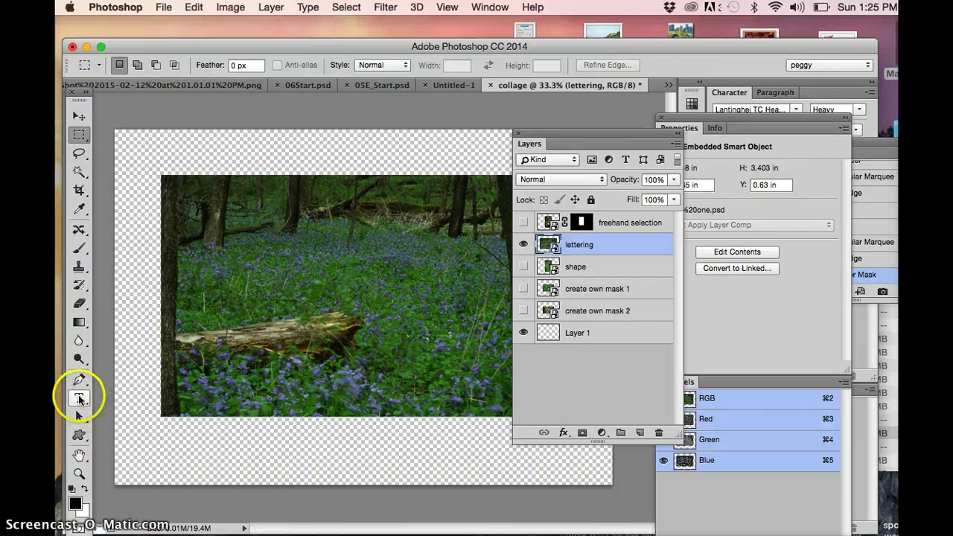
drag(173, 208, 189, 222)
drag(405, 306, 495, 343)
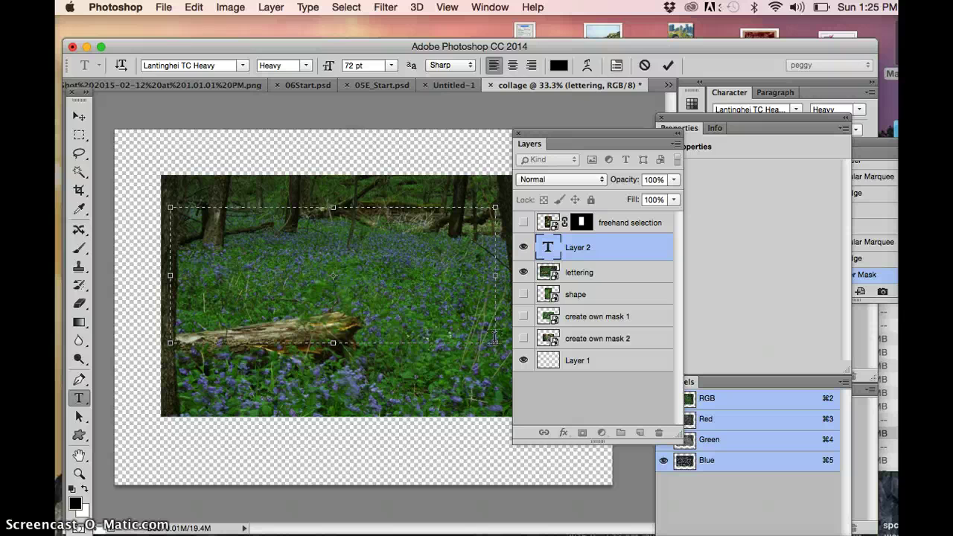
text(PE)
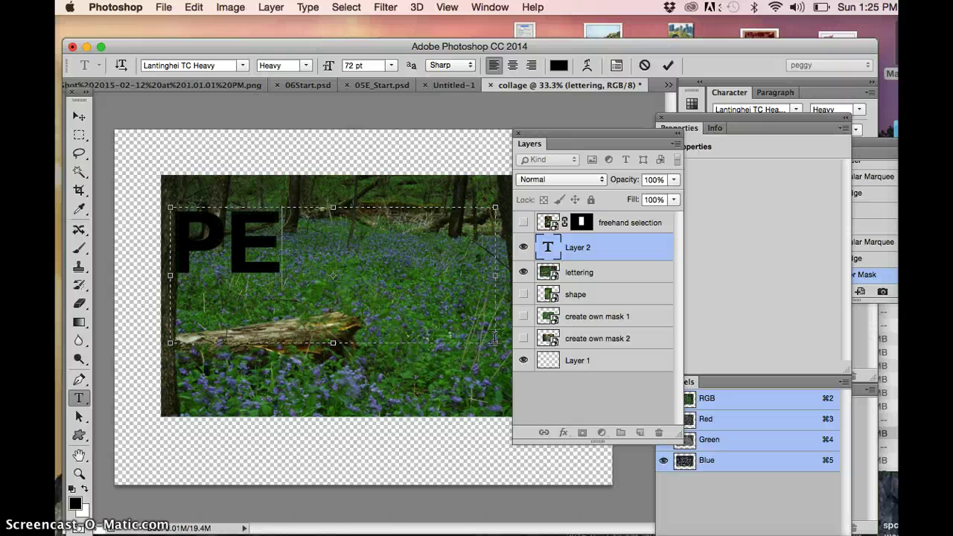
text(GGY)
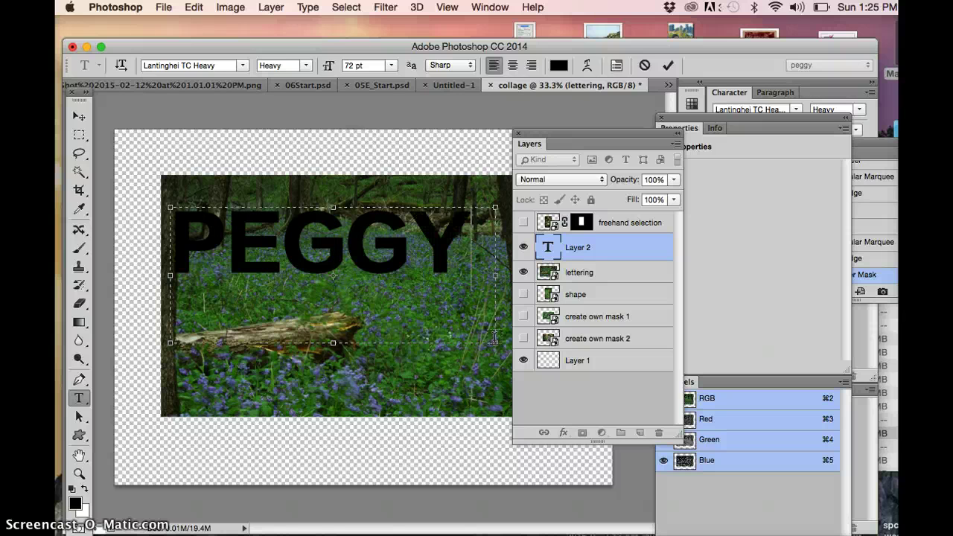
- Select all five letters of the text with the Magic Wand, adding each letter to the selection
click(78, 174)
click(159, 225)
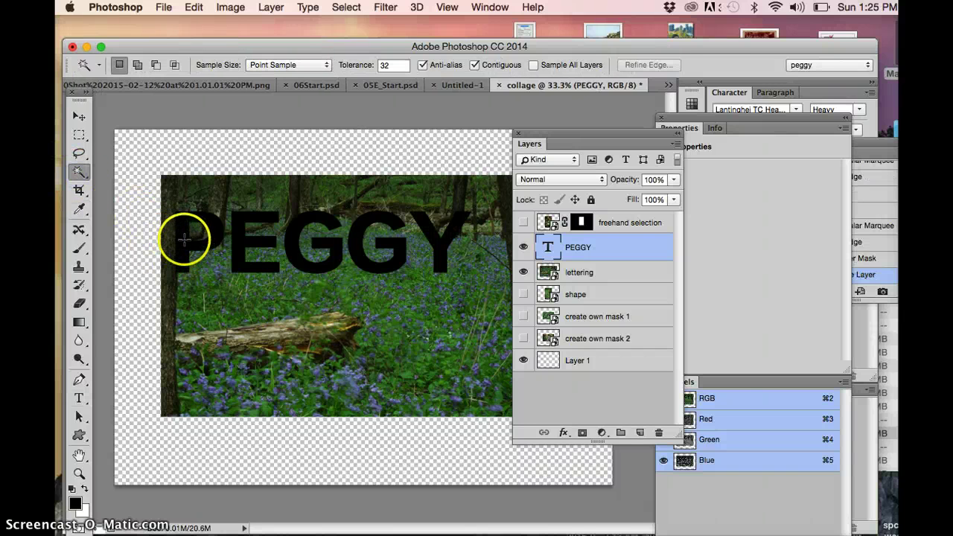
click(184, 244)
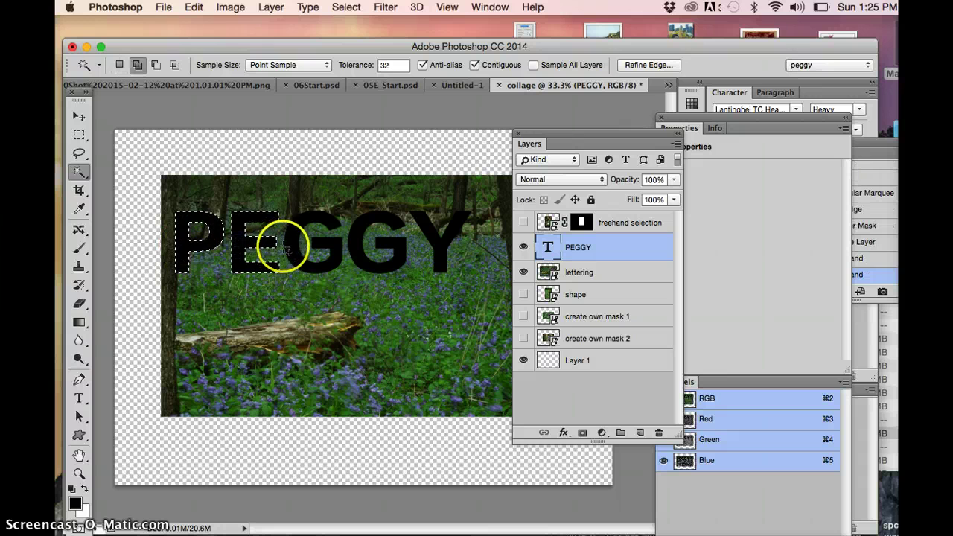
shift+click(288, 275)
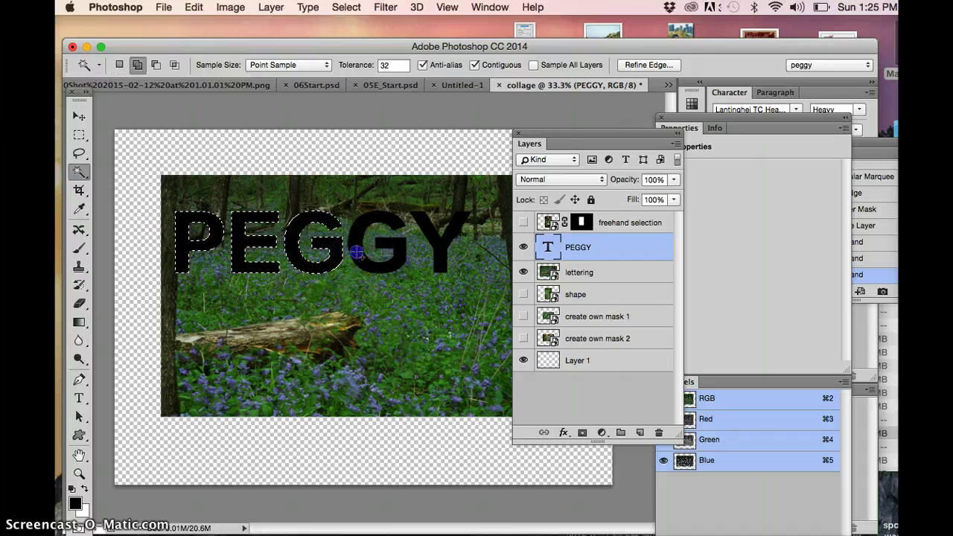
shift+click(408, 251)
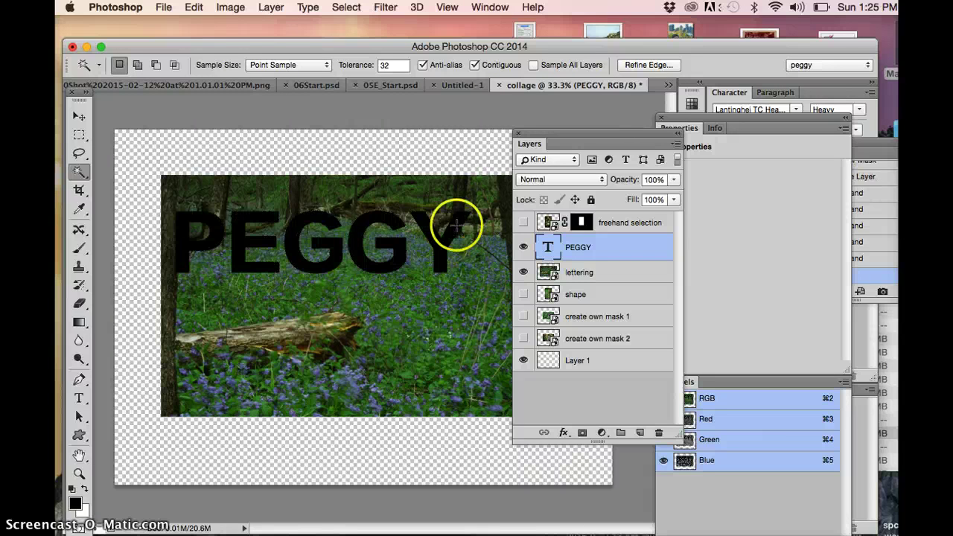
key(super+z)
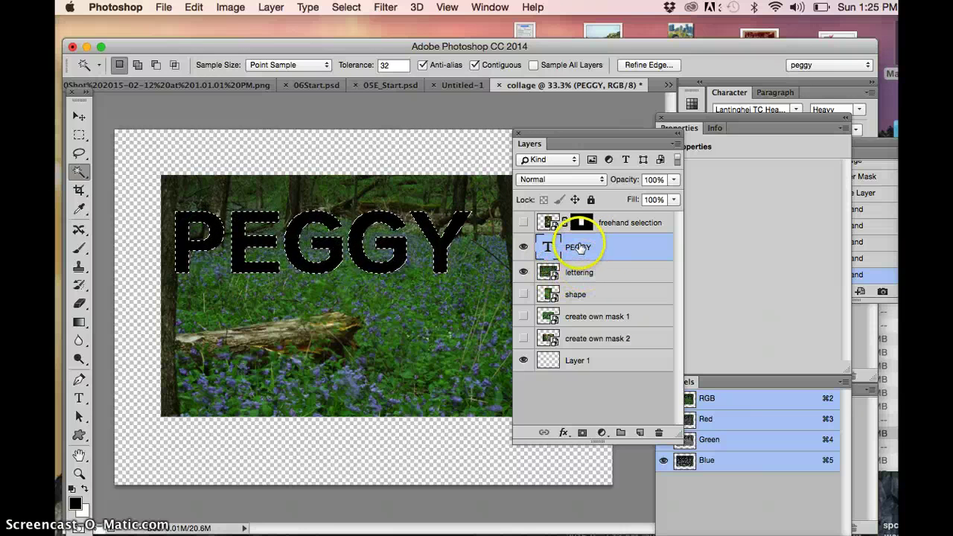
- Delete the text layer and mask the lettering layer with the letter-shaped selection
drag(581, 248, 660, 435)
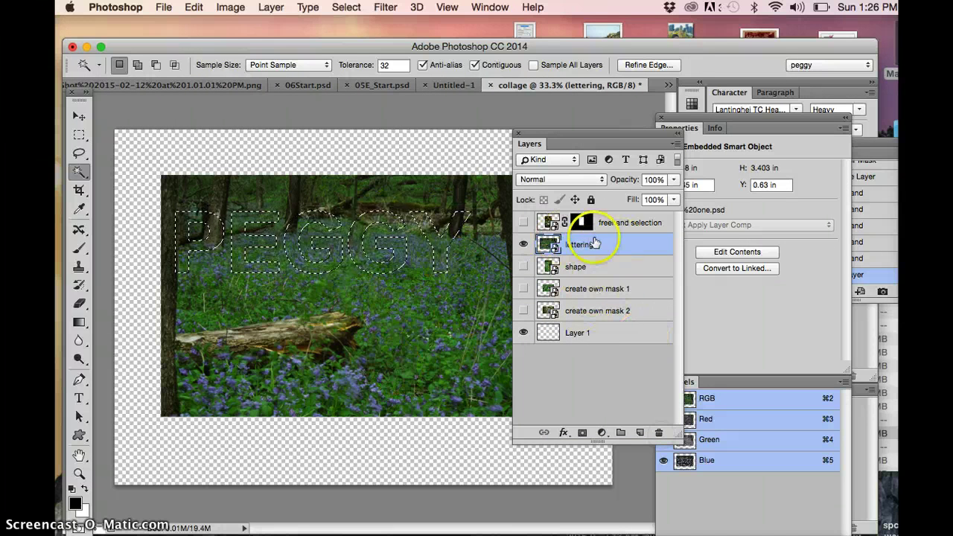
click(583, 434)
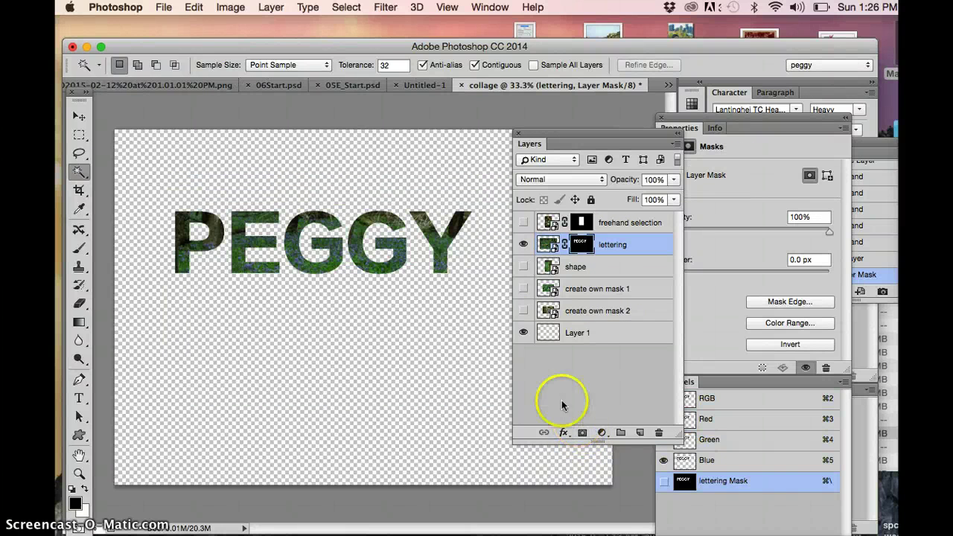
- Hide the lettering layer and show the shape layer with the fern photo
click(523, 244)
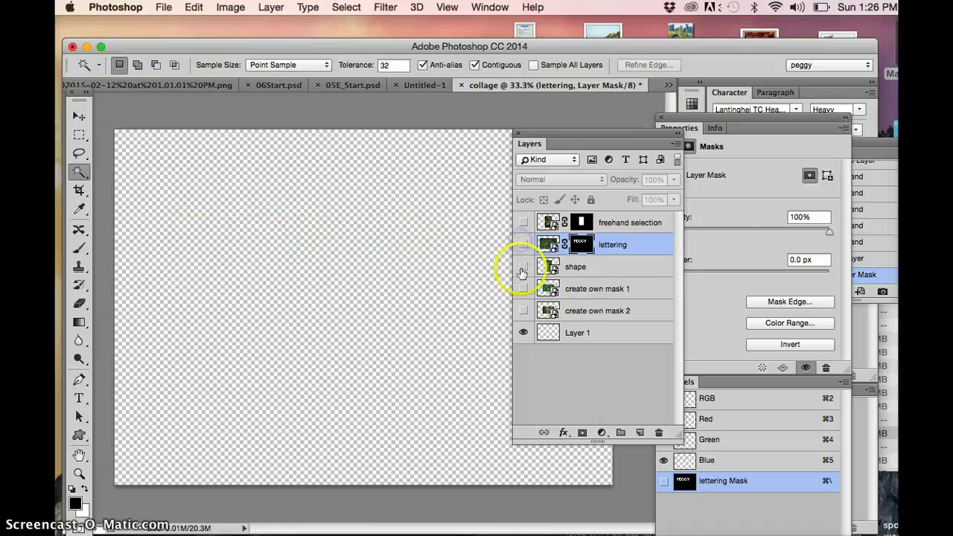
click(523, 268)
click(355, 394)
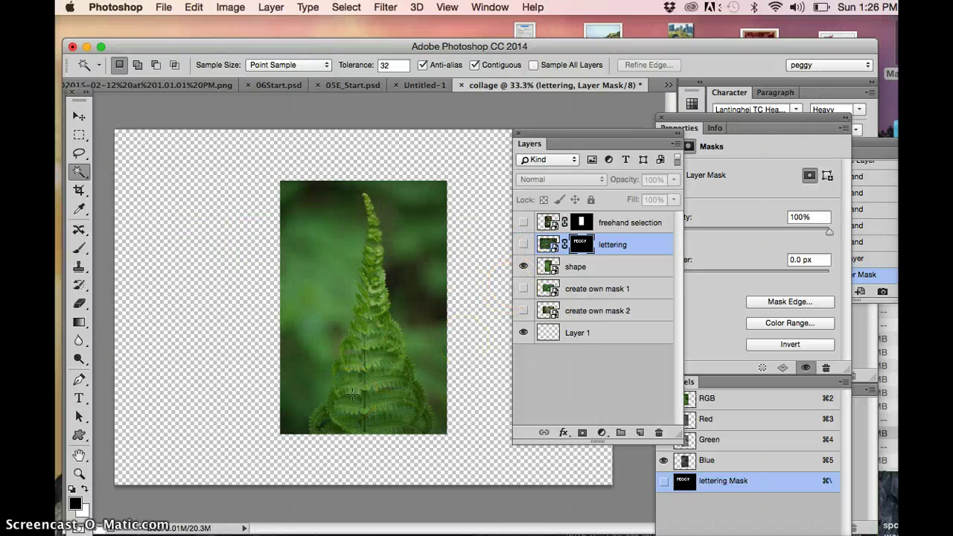
- Draw a black blot custom shape about 564 by 950 px over the fern photo, using Shape mode
click(83, 436)
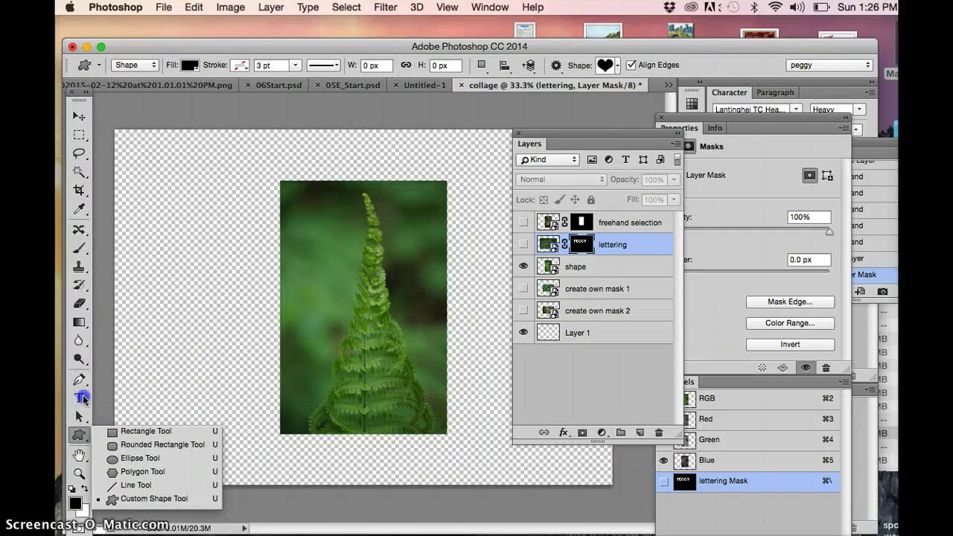
click(154, 505)
click(155, 505)
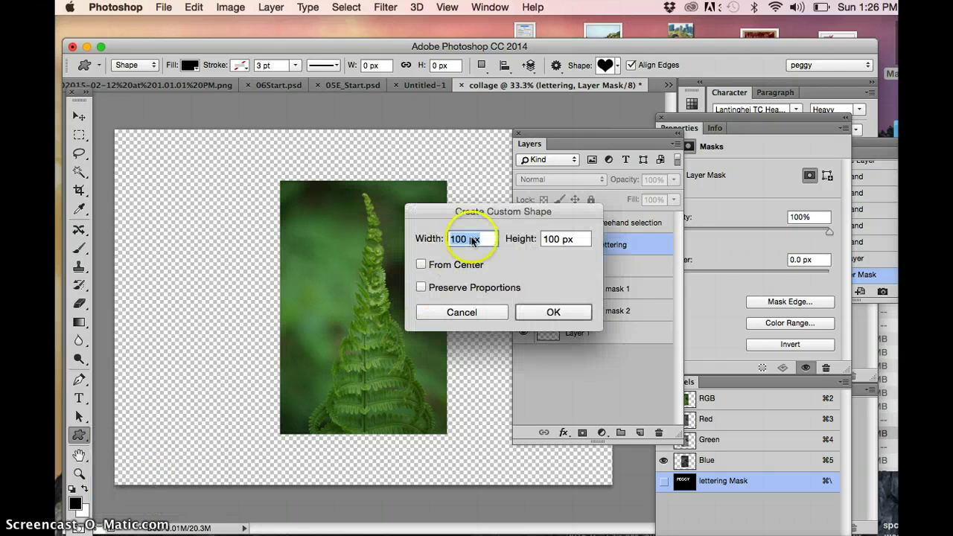
click(459, 313)
click(618, 65)
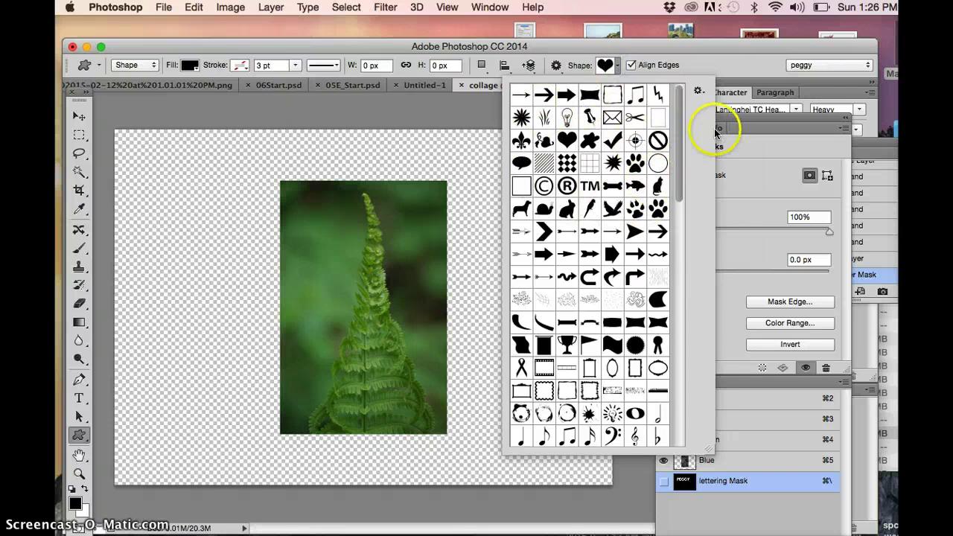
click(699, 91)
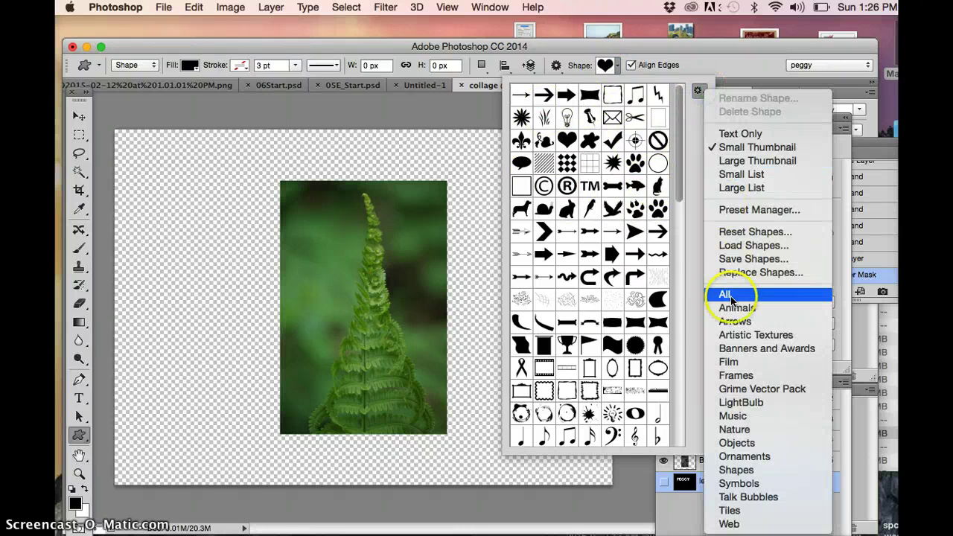
click(478, 239)
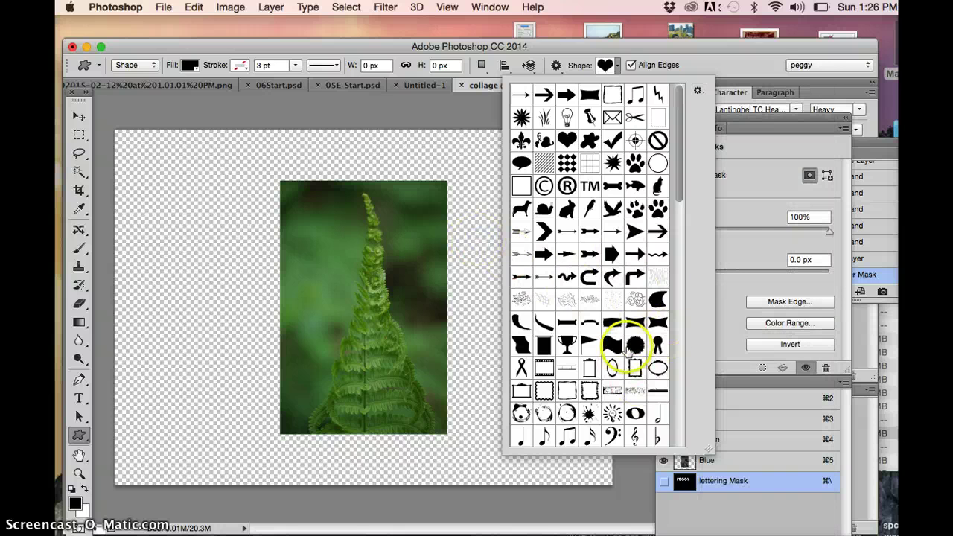
click(589, 140)
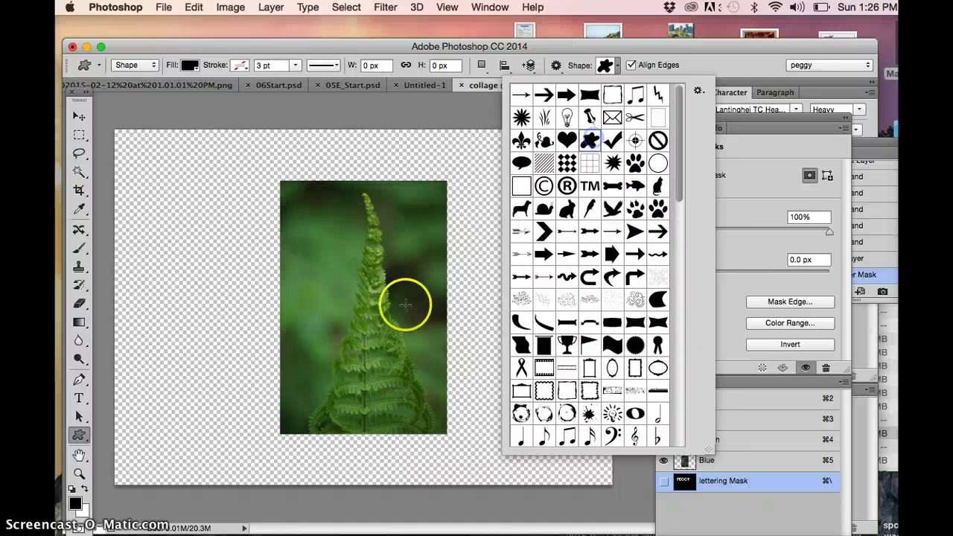
drag(300, 199, 433, 418)
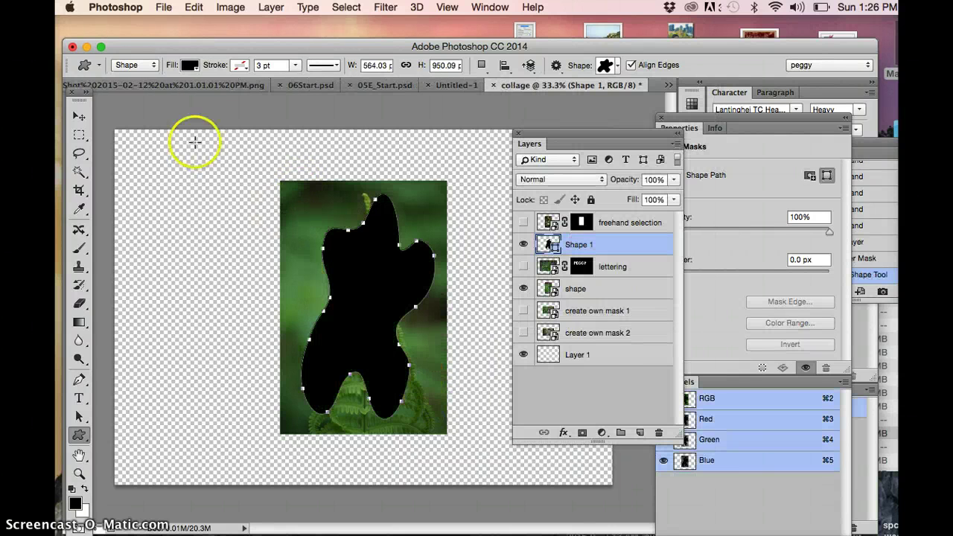
click(145, 66)
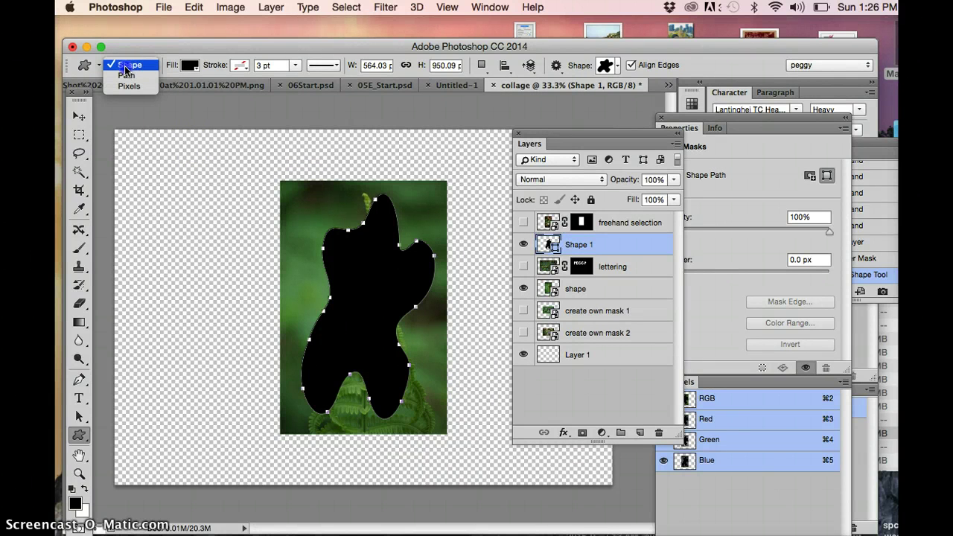
click(135, 68)
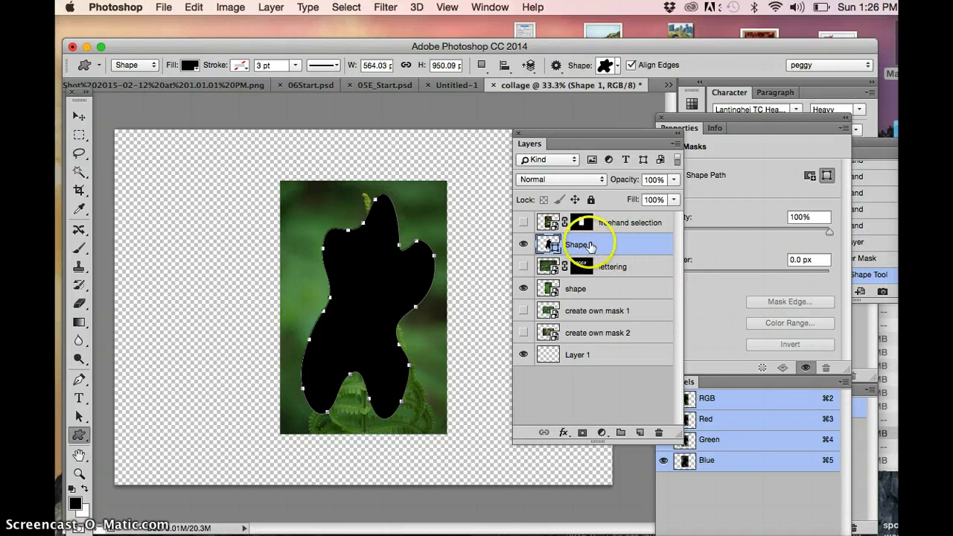
- Move the black blot's layer below the lettering layer, directly above the fern photo's shape layer
click(597, 295)
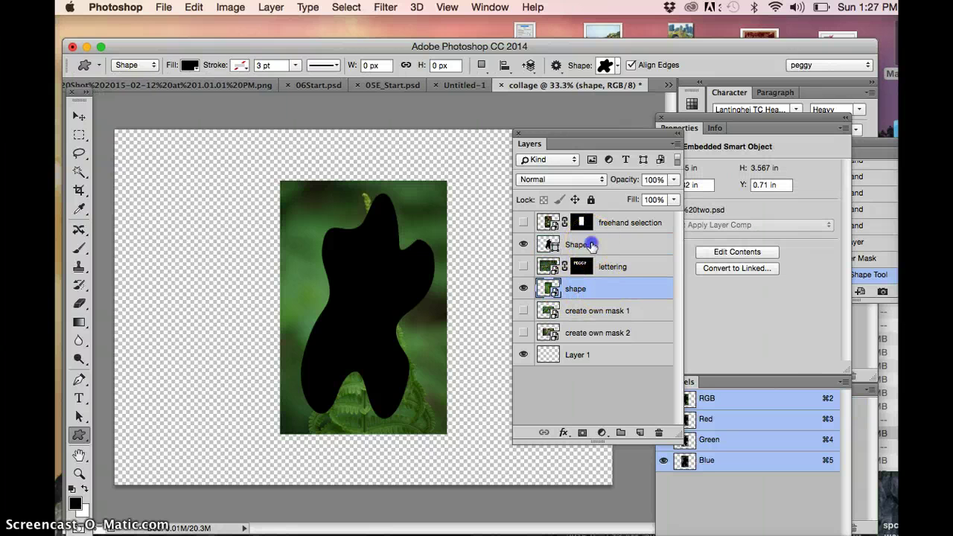
click(592, 246)
click(78, 171)
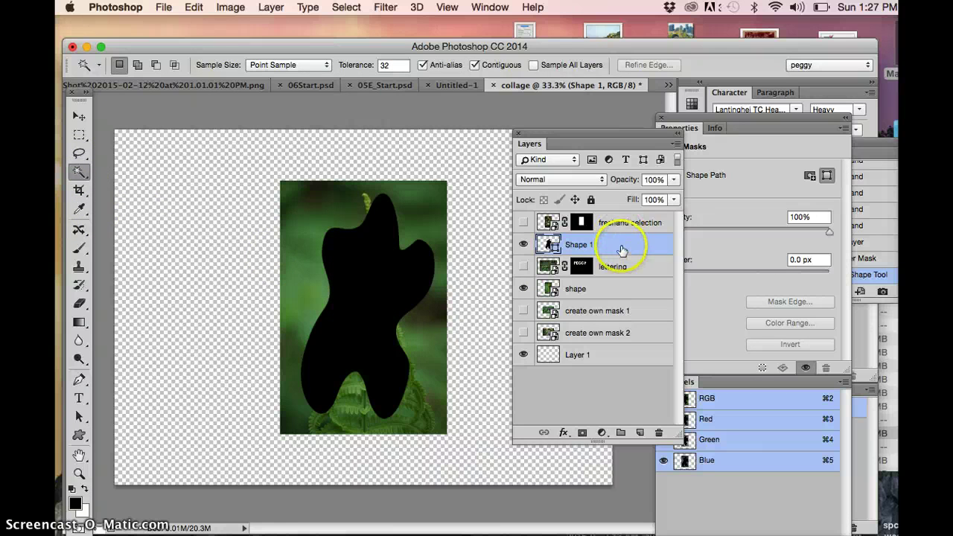
drag(618, 252, 618, 281)
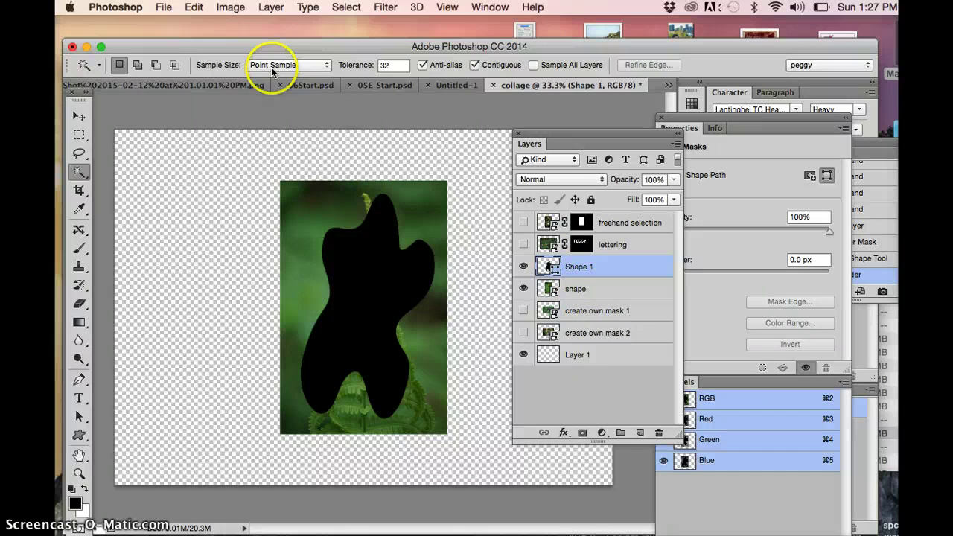
- Rasterize the black blot's shape layer and select the blot with the Magic Wand
click(268, 7)
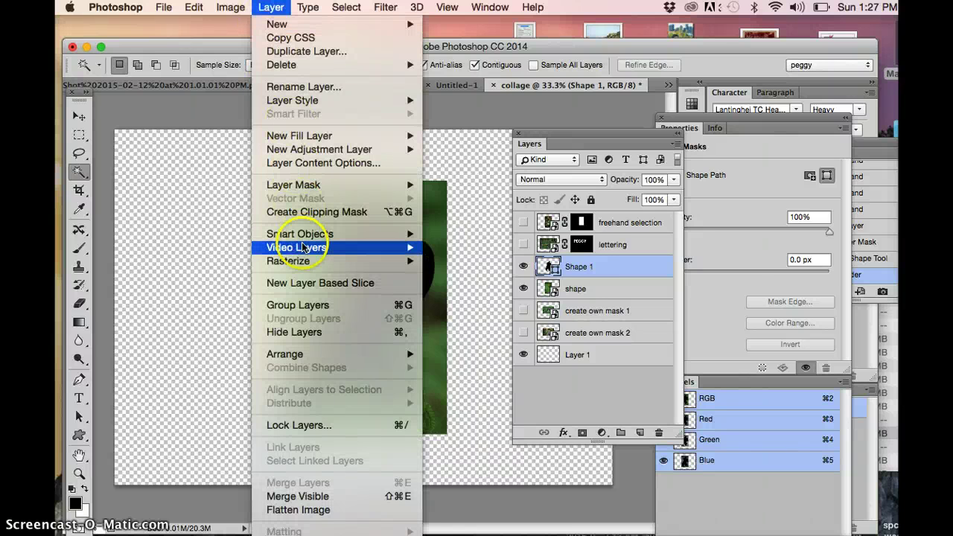
mouse_move(320, 260)
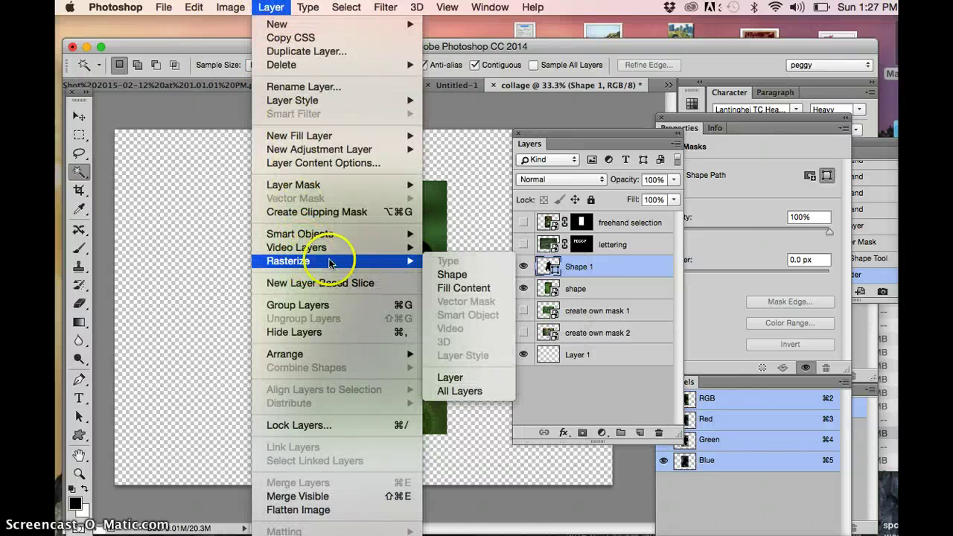
click(440, 276)
click(369, 292)
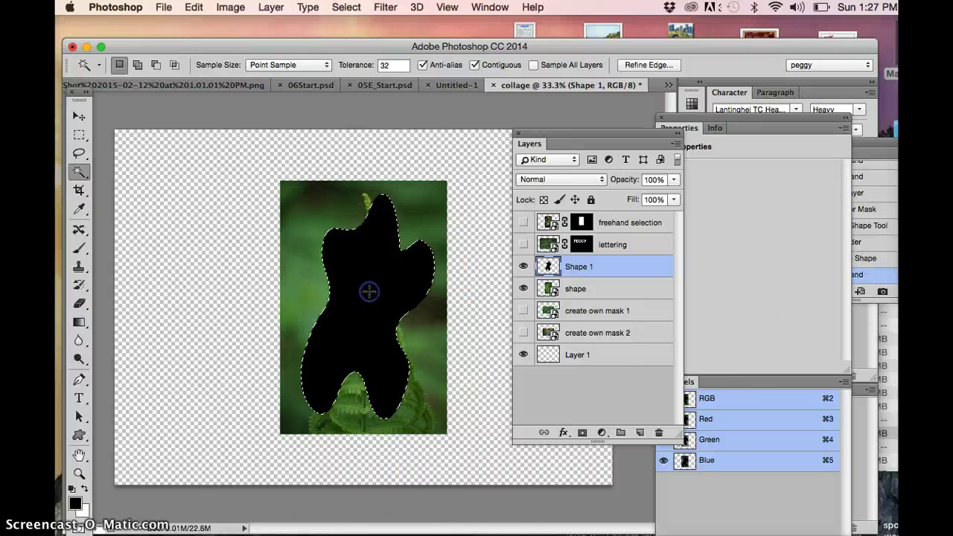
- Delete the blot layer and mask the fern photo's shape layer with the blot-shaped selection
click(574, 268)
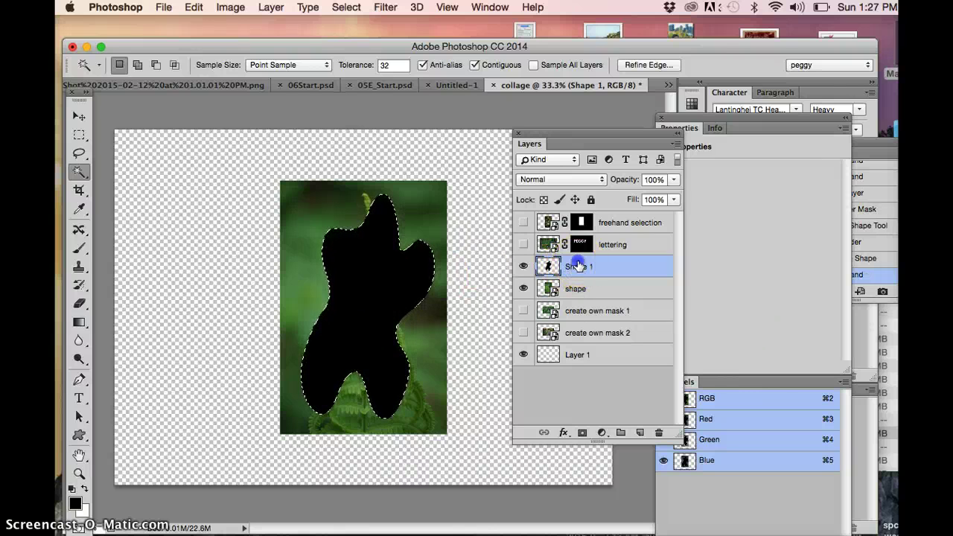
drag(579, 266, 657, 432)
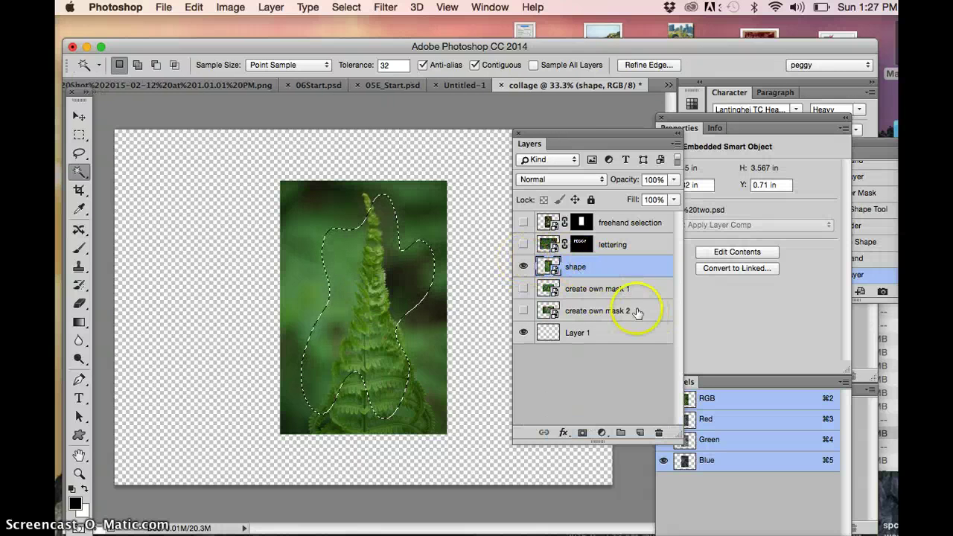
click(582, 432)
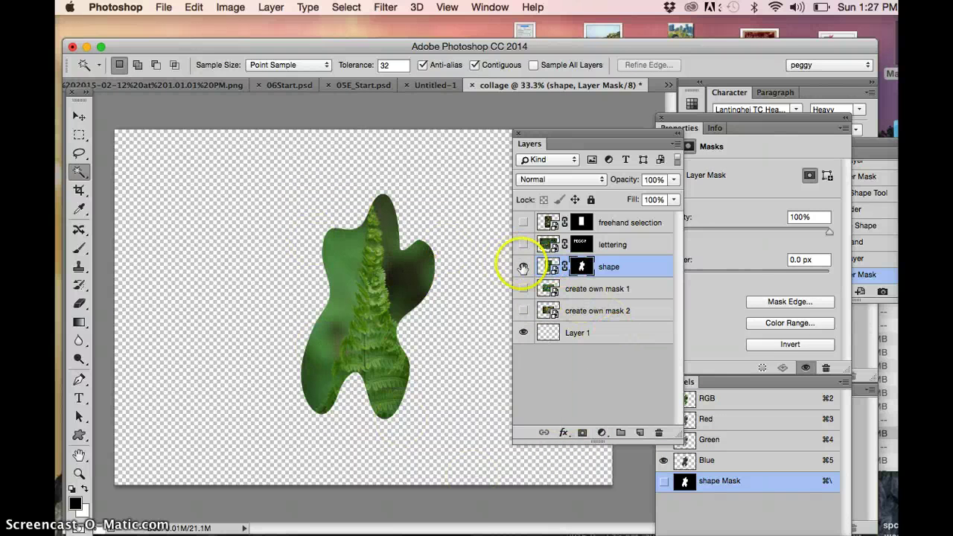
- Show the create own mask 1 layer instead of the shape layer and give it an empty vector mask
click(522, 267)
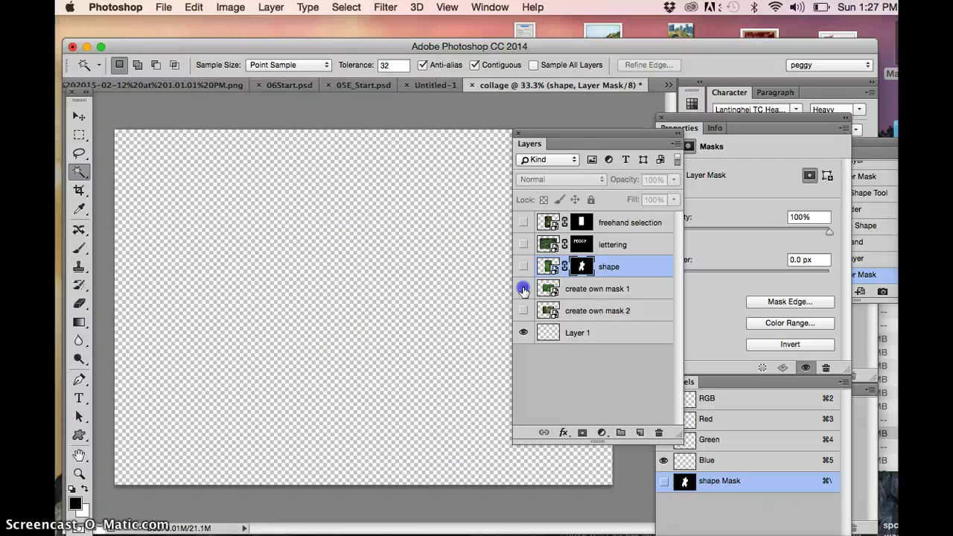
click(524, 289)
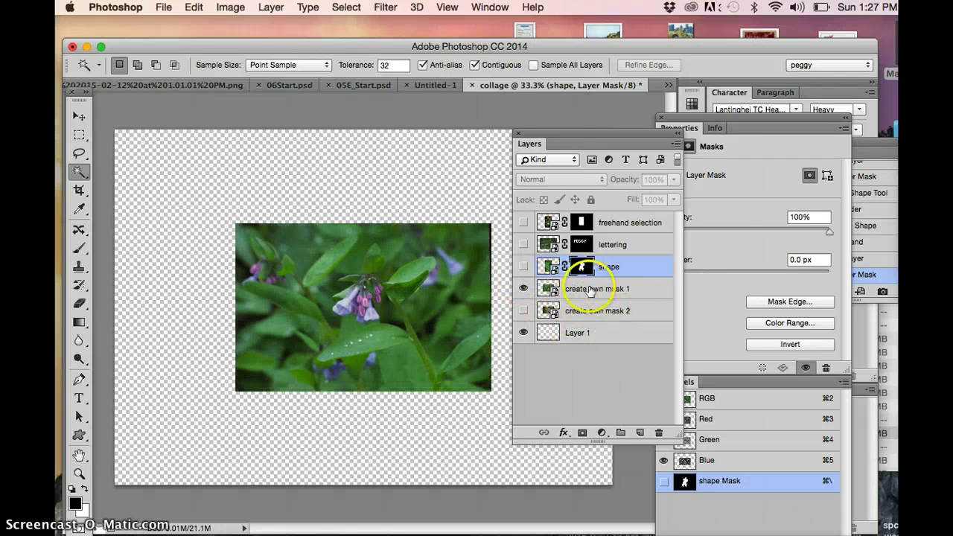
click(582, 433)
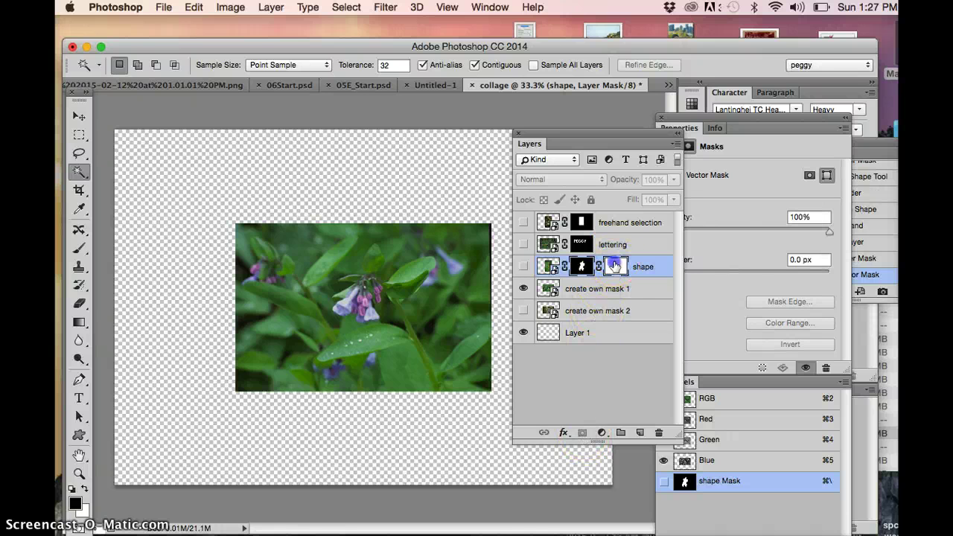
drag(614, 266, 581, 294)
- Try to paint on the create own mask 1 layer's mask with the 300 px brush
click(548, 289)
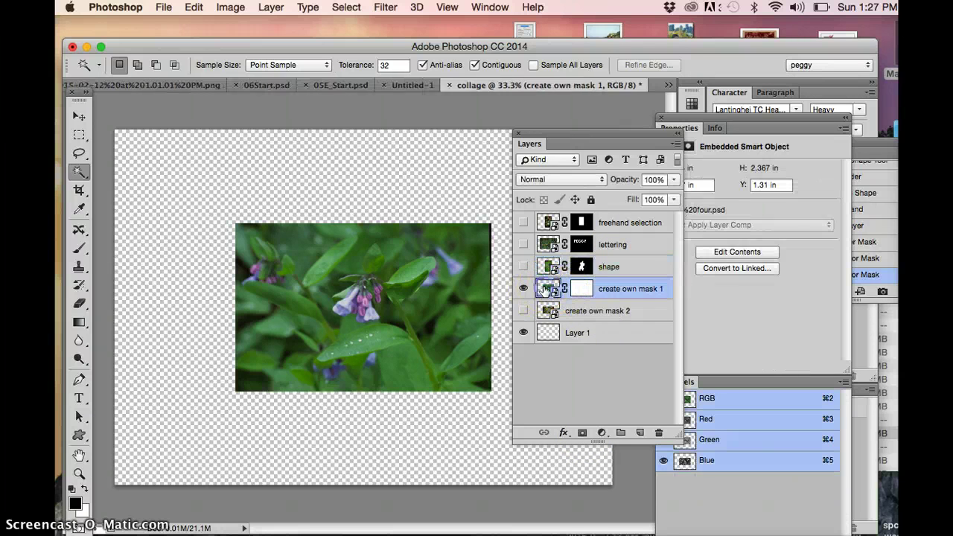
click(584, 290)
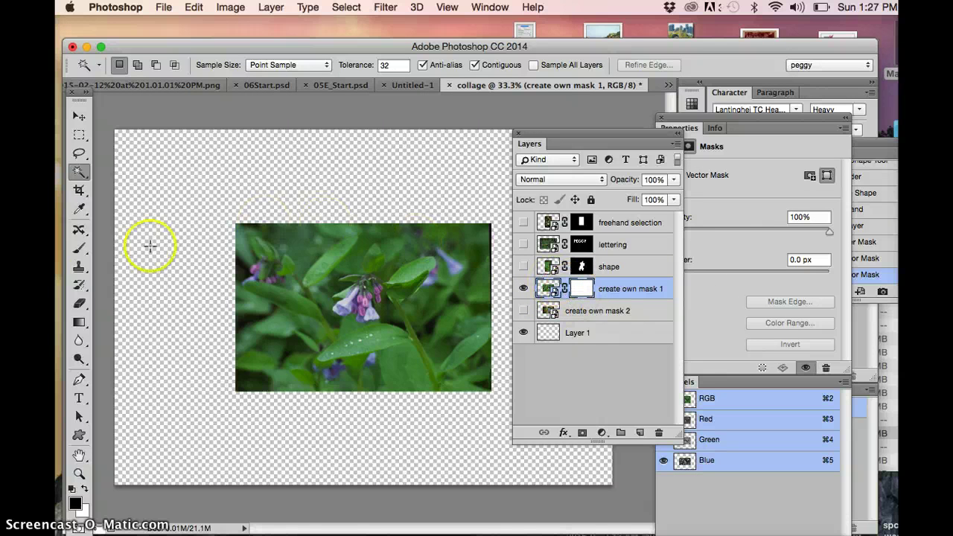
click(84, 253)
click(315, 225)
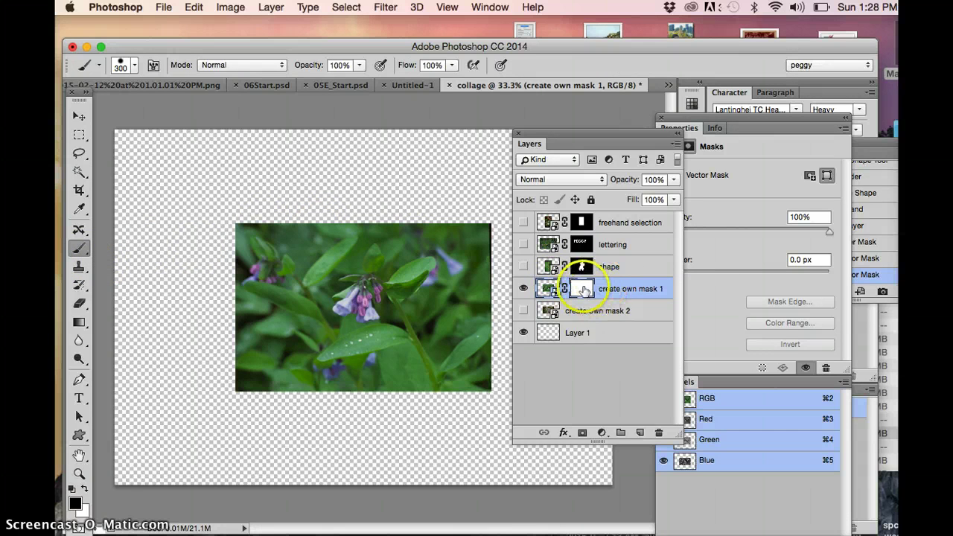
click(549, 290)
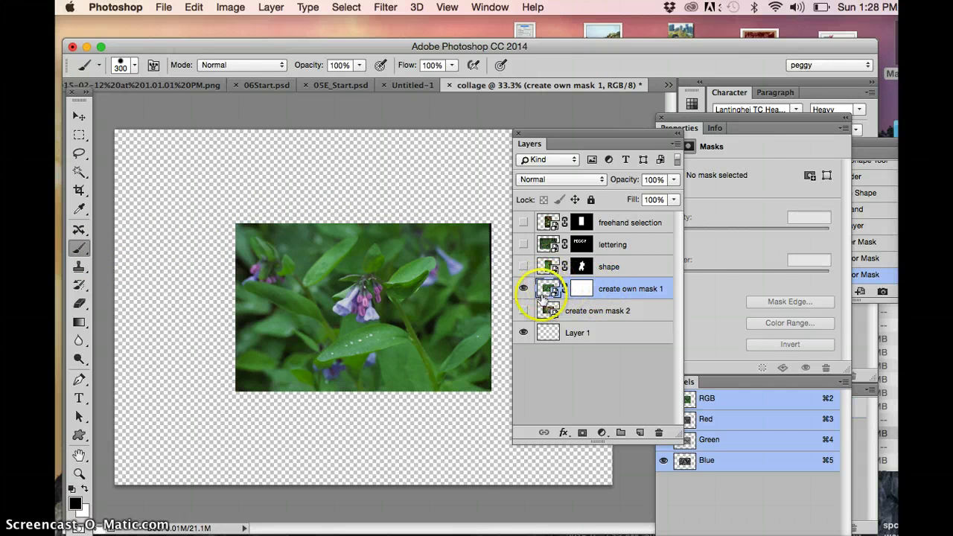
double_click(549, 290)
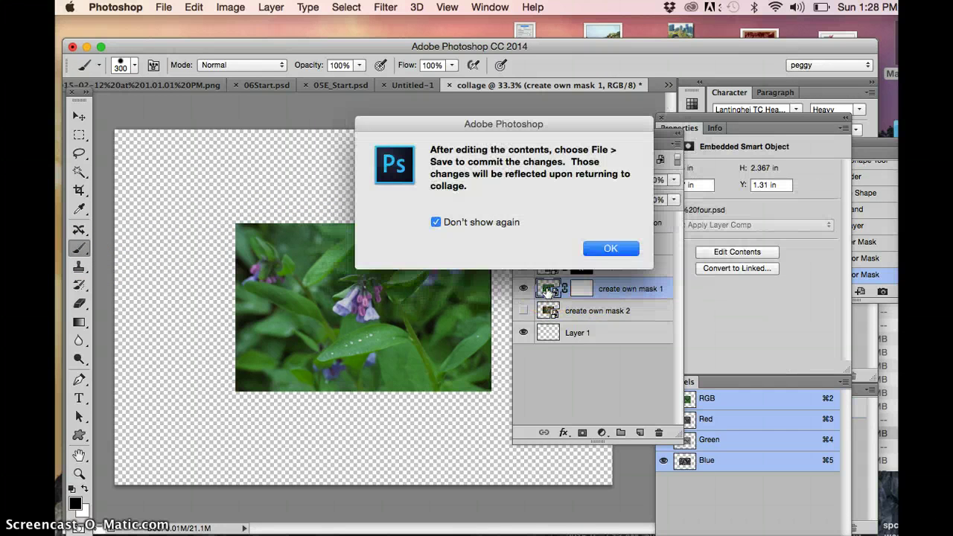
click(611, 248)
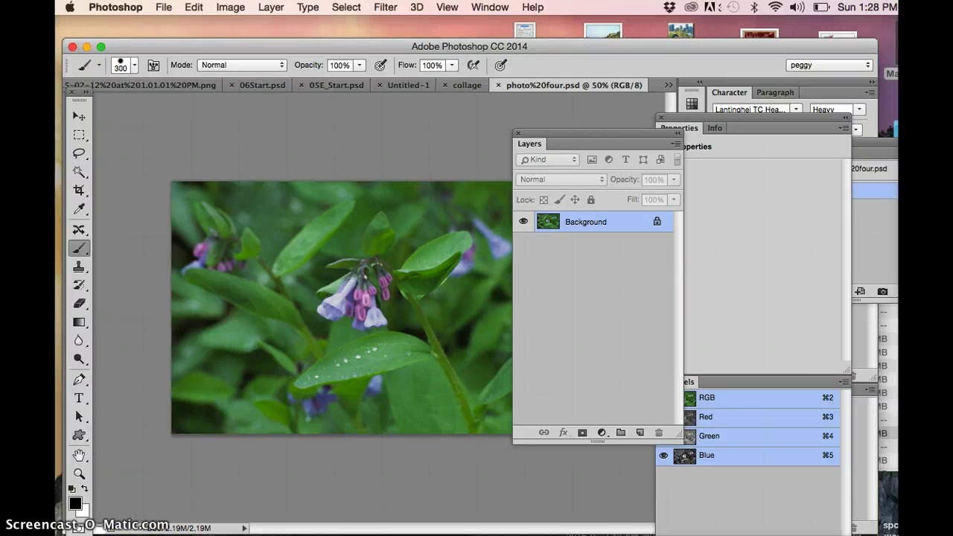
key(super+w)
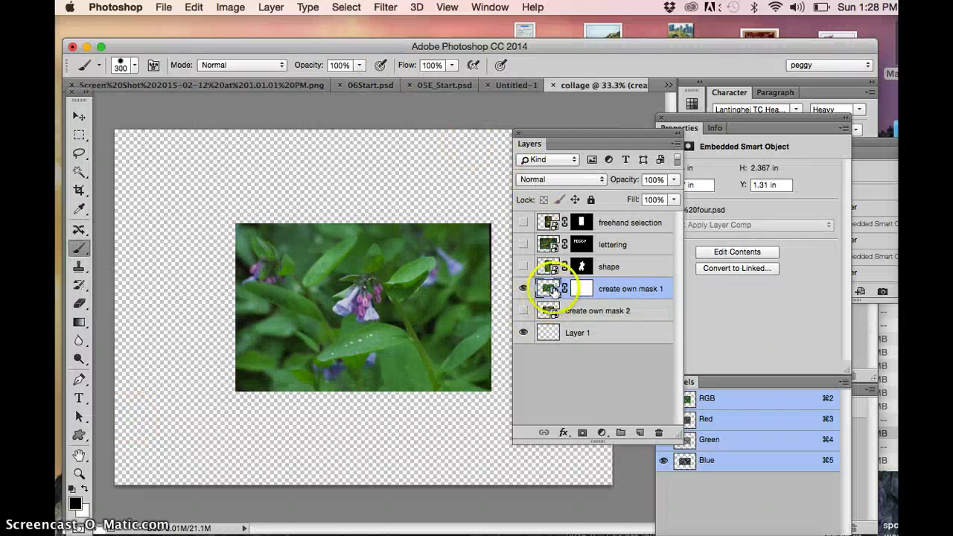
- Rasterize the smart object on the create own mask 1 layer
click(270, 8)
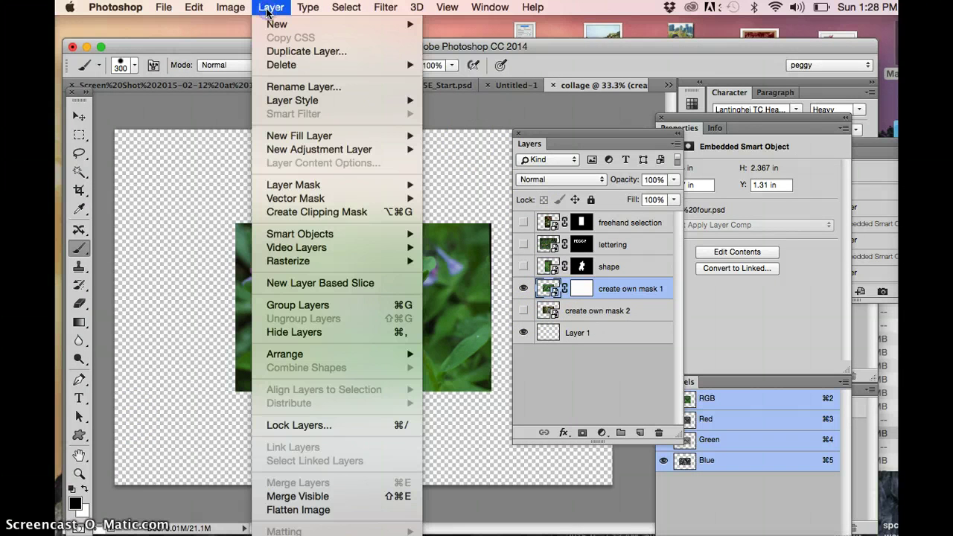
mouse_move(291, 261)
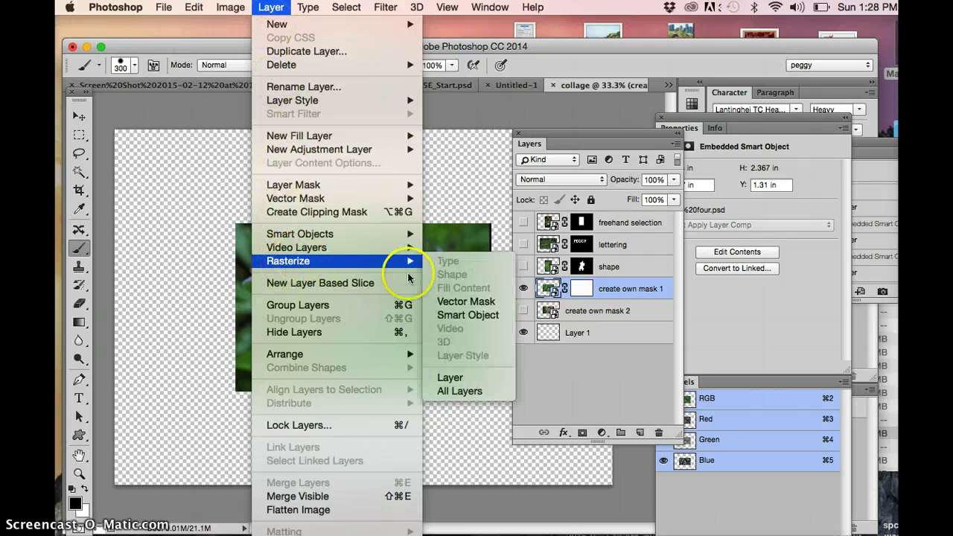
click(456, 302)
click(459, 313)
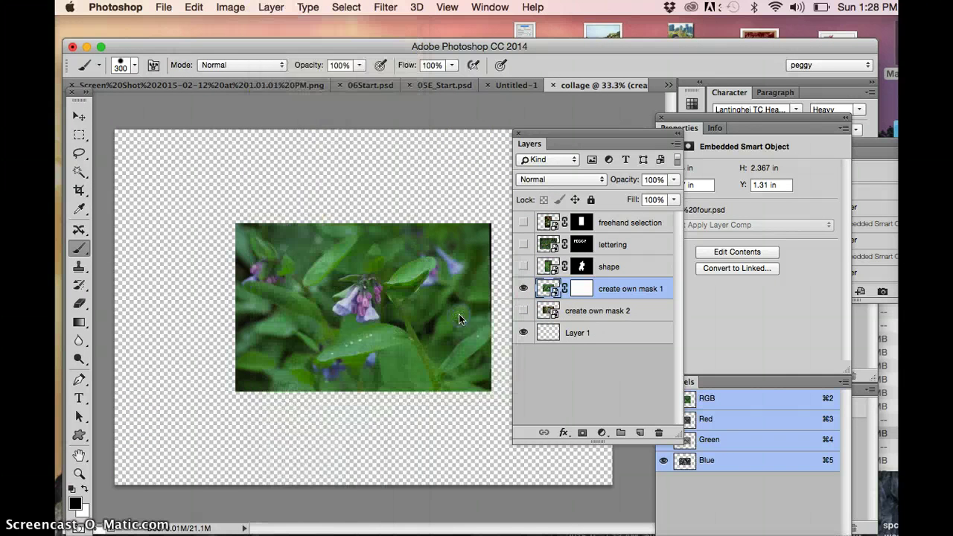
- Paint black on the create own mask 1 layer mask with the hard 300 px brush, hiding the flower photo's upper-left edge
click(584, 292)
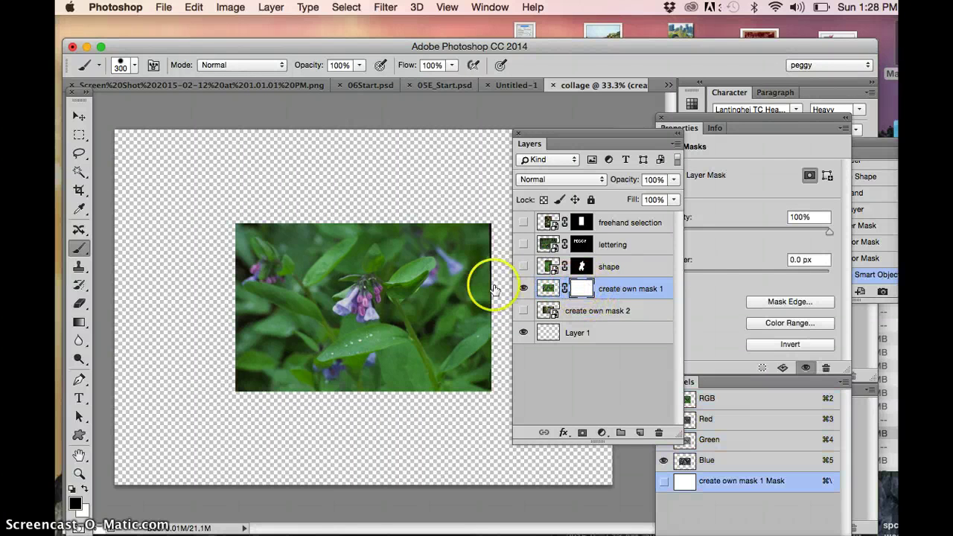
click(135, 66)
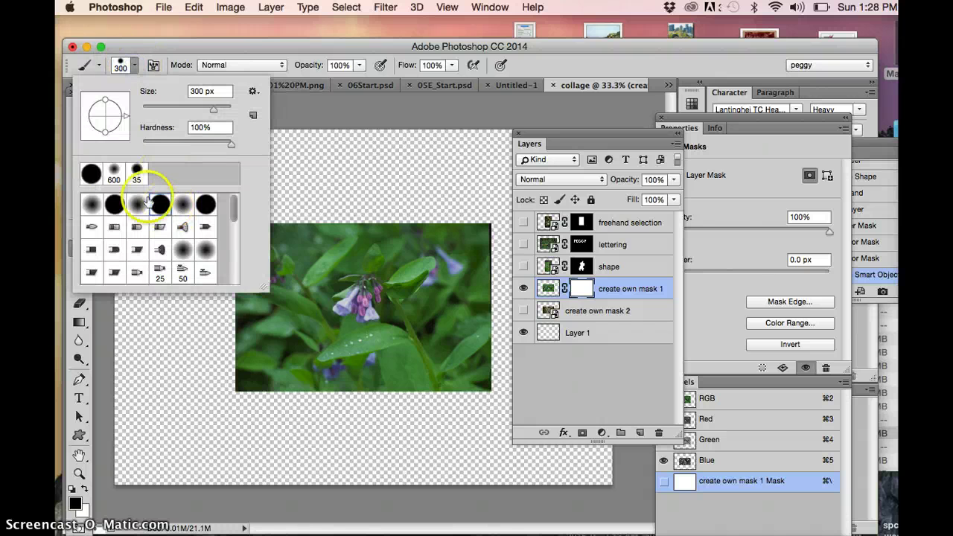
click(342, 222)
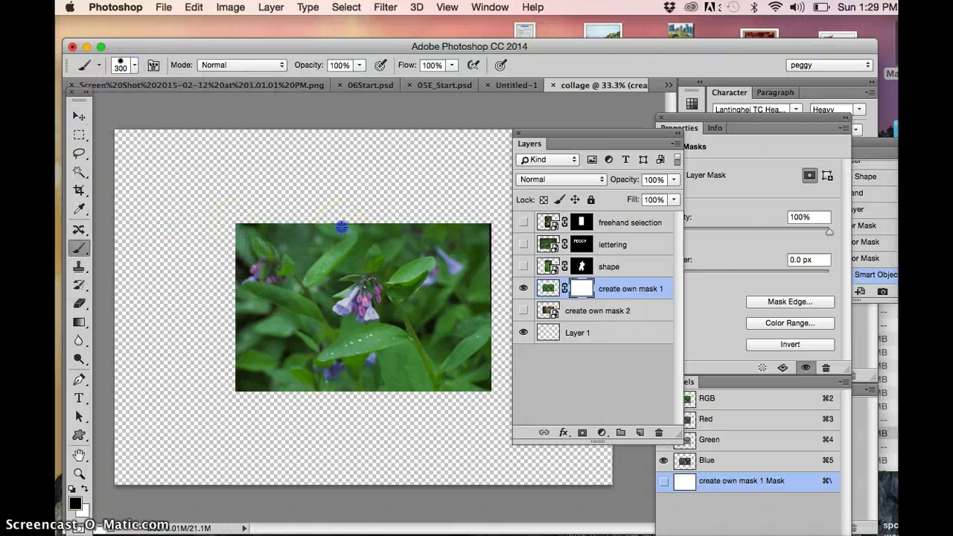
click(343, 227)
mouse_move(329, 232)
mouse_down()
mouse_move(260, 243)
mouse_move(213, 228)
mouse_up()
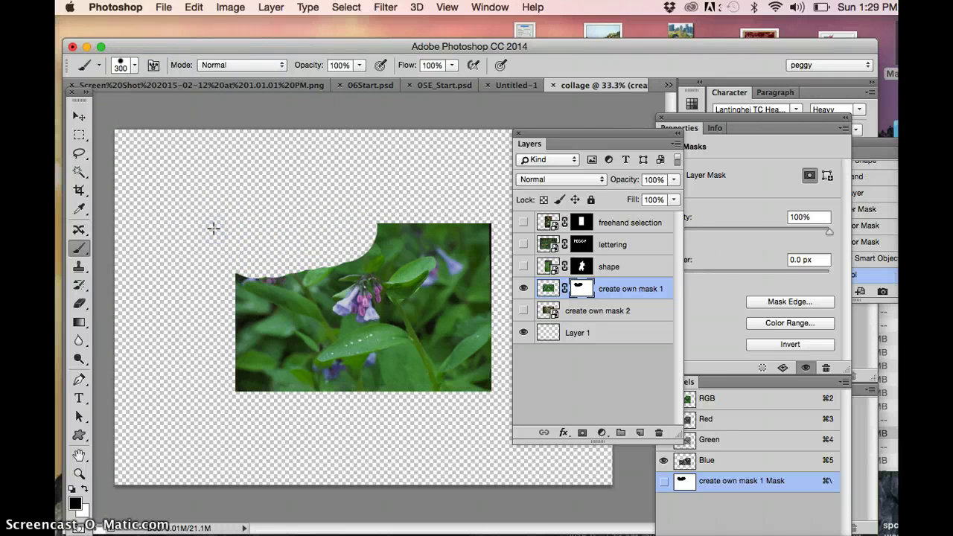
- Paint black on the create own mask 1 layer mask with a soft 300 px brush at 0% hardness, fading the flower photo's right, left and lower edges
click(135, 67)
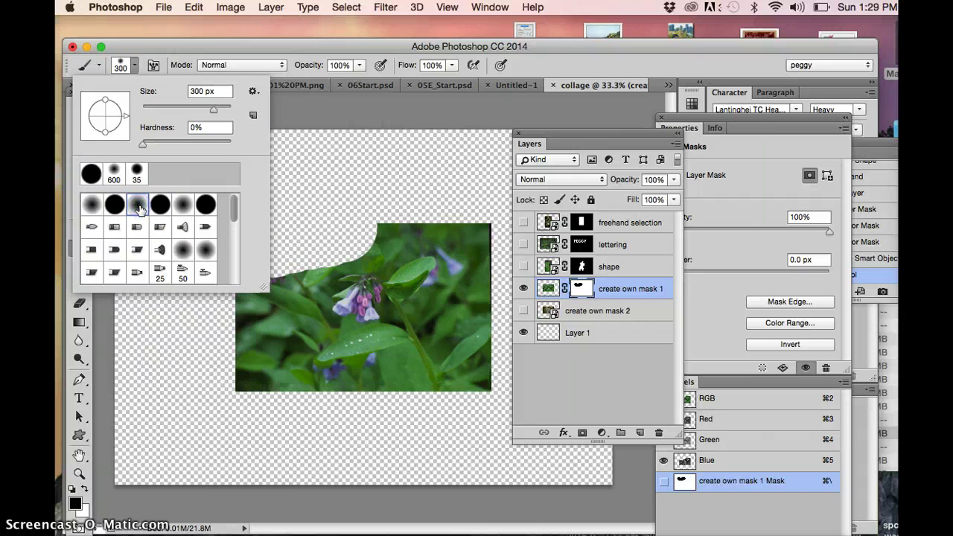
click(141, 207)
click(436, 196)
mouse_move(436, 206)
mouse_down()
mouse_move(469, 250)
mouse_move(488, 319)
mouse_move(489, 280)
mouse_up()
mouse_move(446, 208)
mouse_down()
mouse_move(374, 203)
mouse_move(405, 209)
mouse_move(464, 263)
mouse_move(482, 317)
mouse_move(461, 390)
mouse_move(463, 300)
mouse_move(442, 263)
mouse_move(422, 238)
mouse_move(349, 222)
mouse_move(291, 248)
mouse_move(245, 296)
mouse_move(256, 332)
mouse_move(328, 408)
mouse_move(223, 405)
mouse_move(208, 380)
mouse_move(213, 296)
mouse_move(261, 262)
mouse_move(242, 312)
mouse_move(258, 381)
mouse_move(309, 395)
mouse_move(283, 302)
mouse_move(300, 239)
mouse_up()
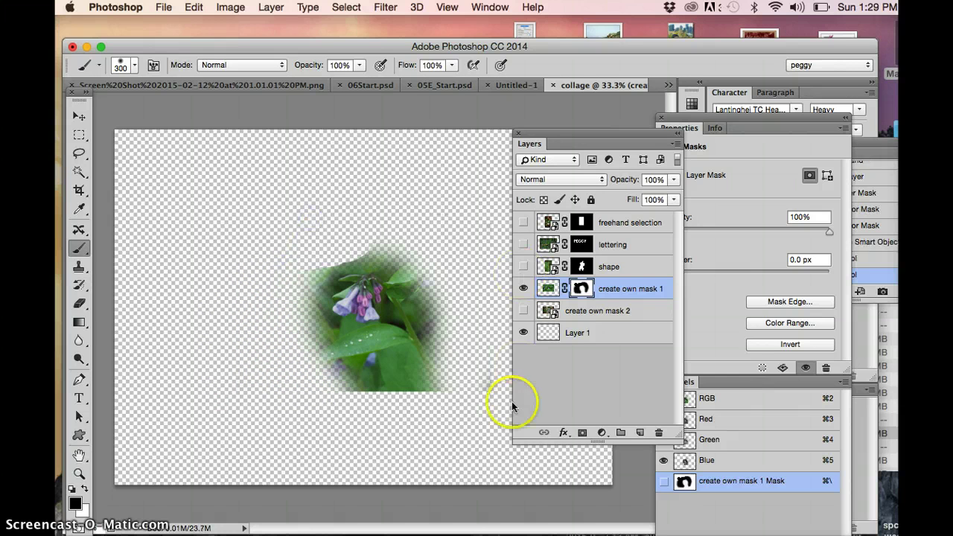
mouse_move(511, 400)
mouse_down()
mouse_move(478, 370)
mouse_move(371, 429)
mouse_move(396, 415)
mouse_move(460, 413)
mouse_up()
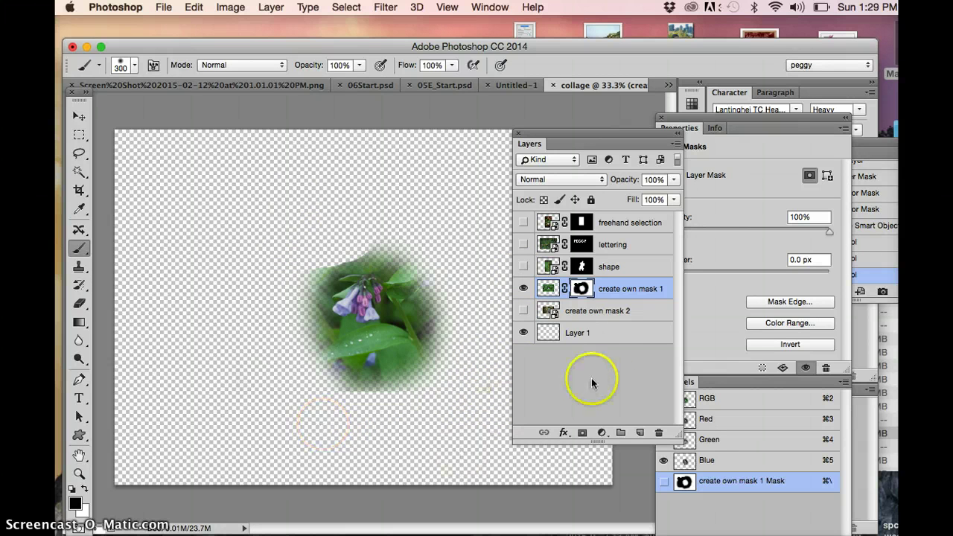
- Select the create own mask 2 layer, choose the hard 300 px brush, and show this layer instead of create own mask 1
click(605, 318)
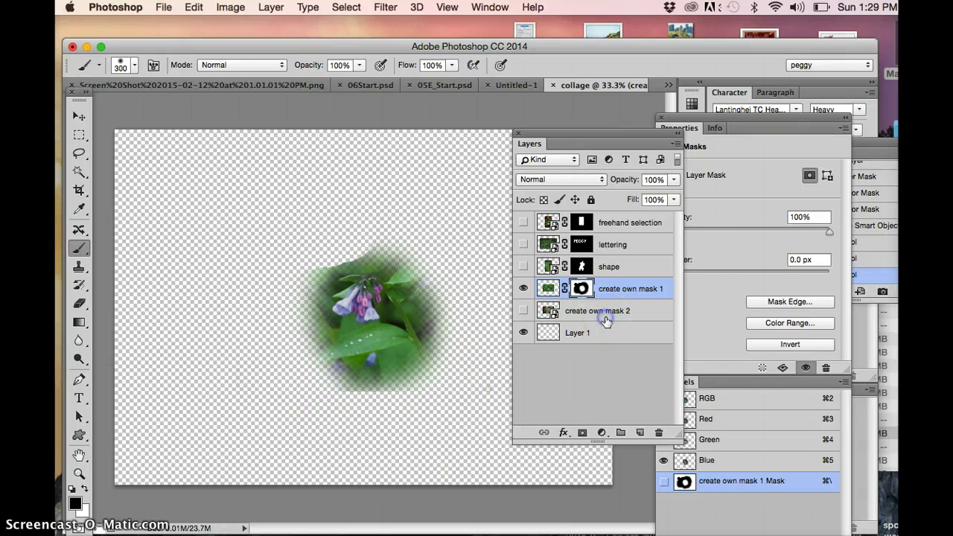
click(133, 65)
click(161, 207)
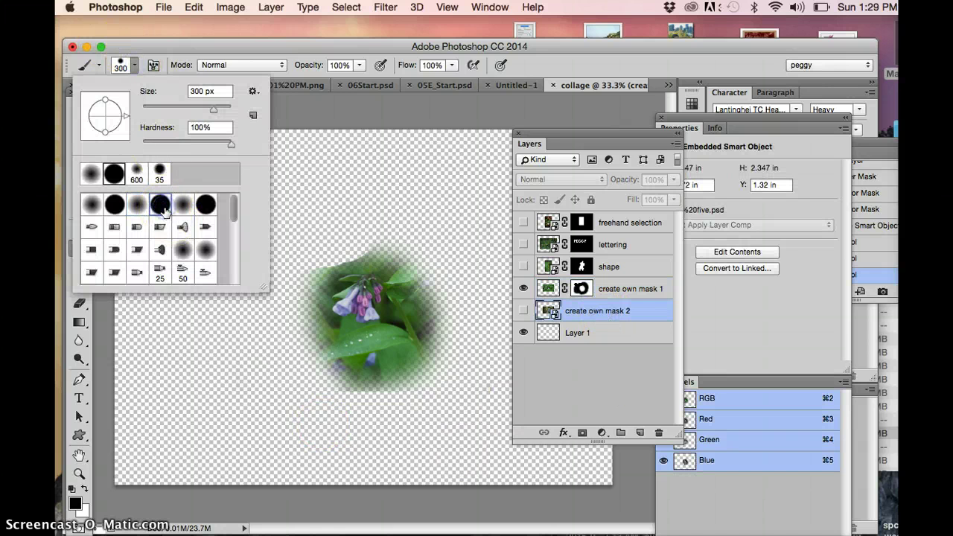
click(523, 288)
click(523, 288)
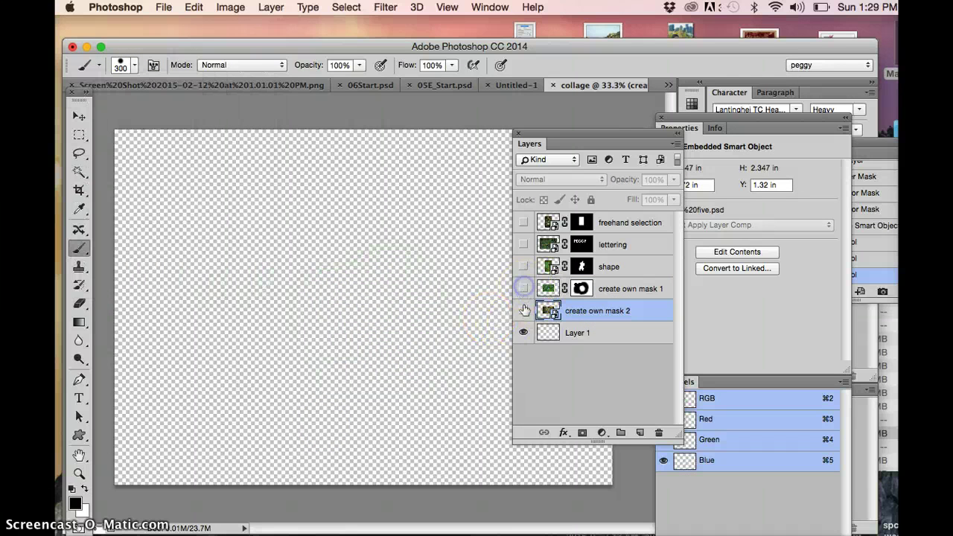
click(523, 311)
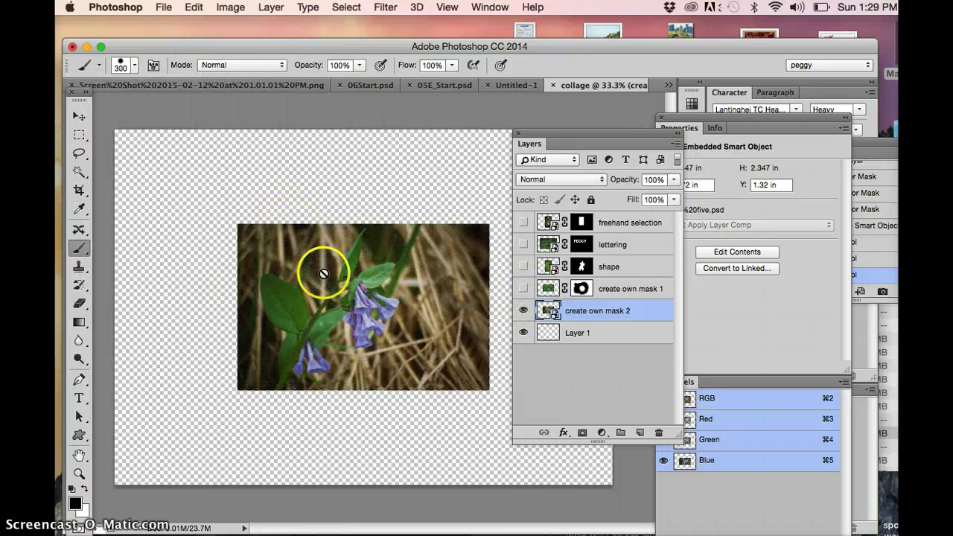
- Rasterize the smart object on the create own mask 2 layer and give the layer an empty layer mask
click(270, 8)
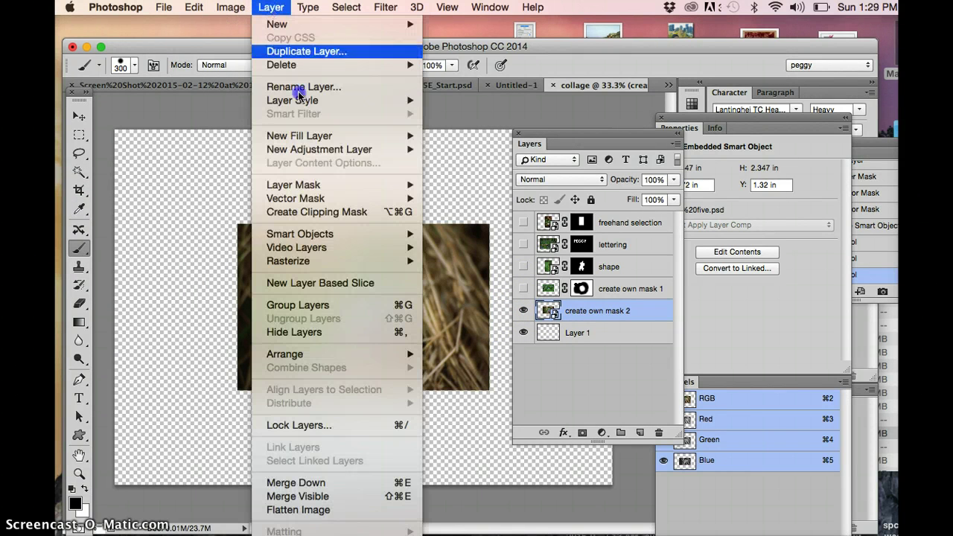
mouse_move(320, 259)
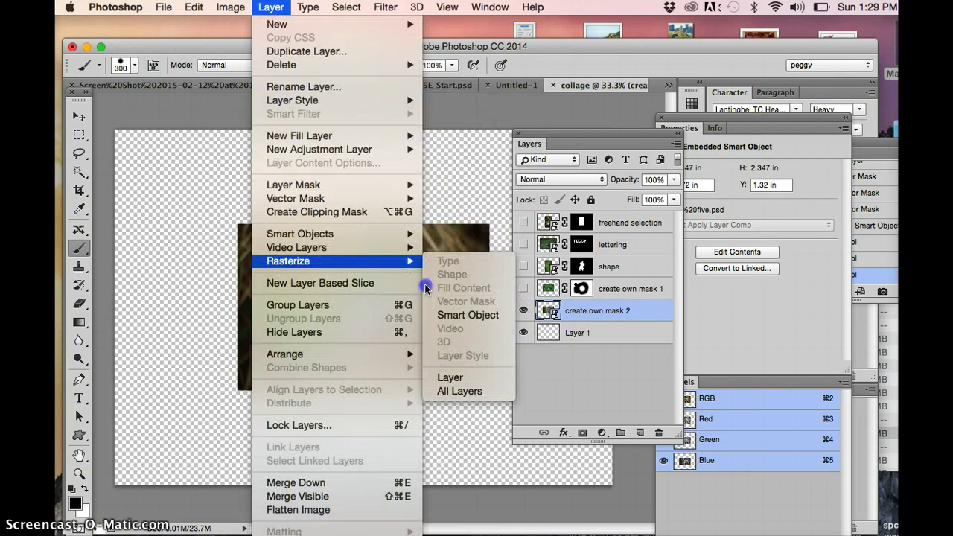
click(453, 315)
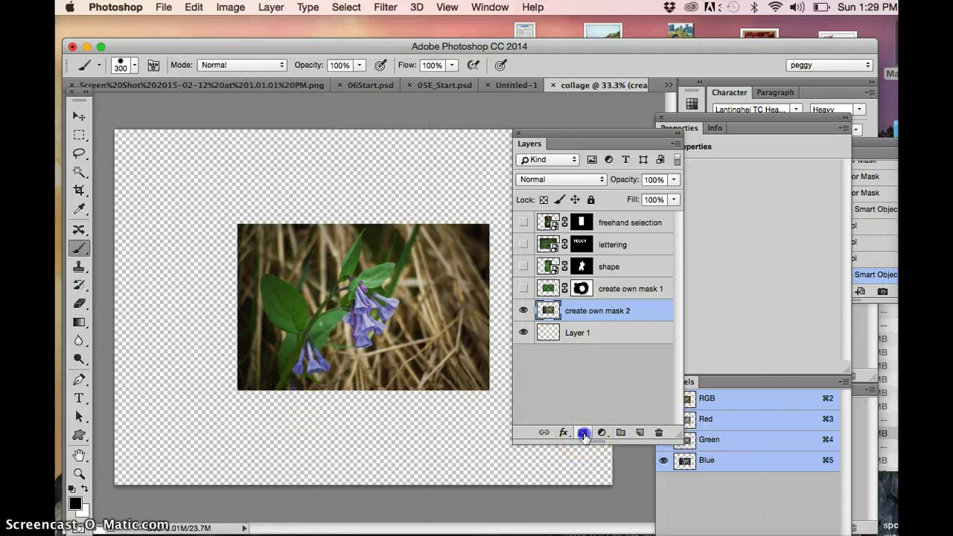
click(583, 433)
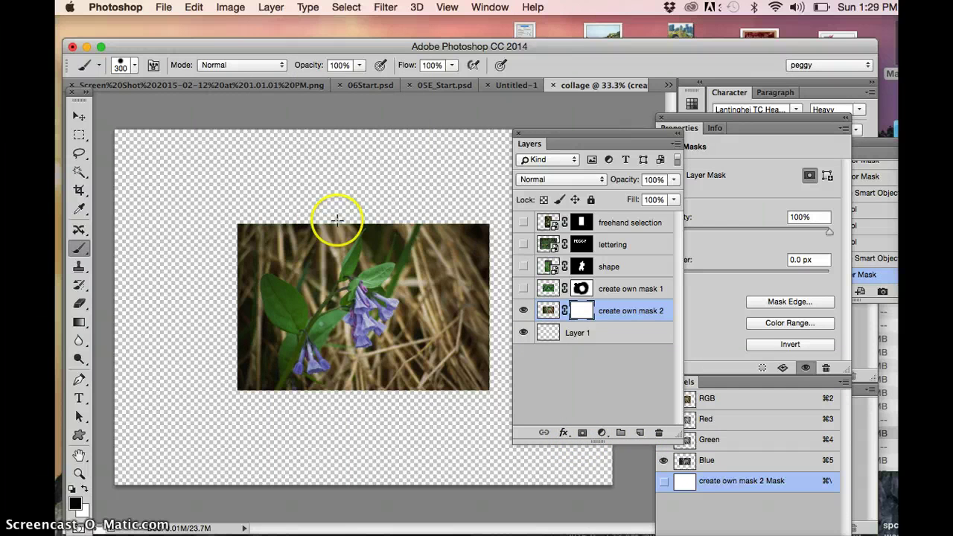
- Paint black on the create own mask 2 layer mask with the hard brush, hiding the photo's left, upper and right edges around the flower
mouse_move(338, 235)
mouse_down()
mouse_move(274, 252)
mouse_move(251, 223)
mouse_move(257, 252)
mouse_move(228, 352)
mouse_move(239, 385)
mouse_move(260, 310)
mouse_up()
mouse_move(335, 226)
mouse_down()
mouse_move(440, 222)
mouse_move(476, 268)
mouse_move(488, 329)
mouse_move(474, 375)
mouse_move(447, 406)
mouse_move(412, 412)
mouse_move(446, 331)
mouse_move(448, 278)
mouse_up()
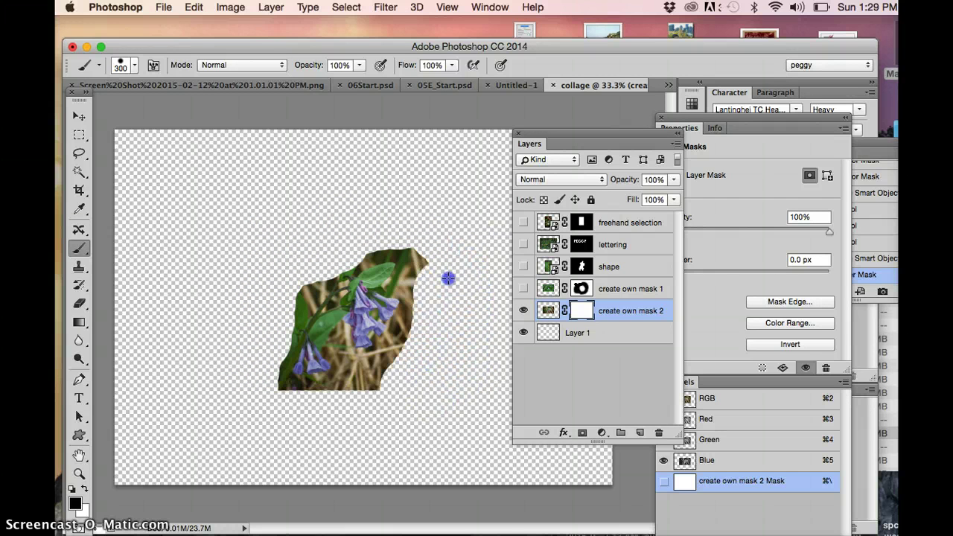
drag(407, 211, 362, 194)
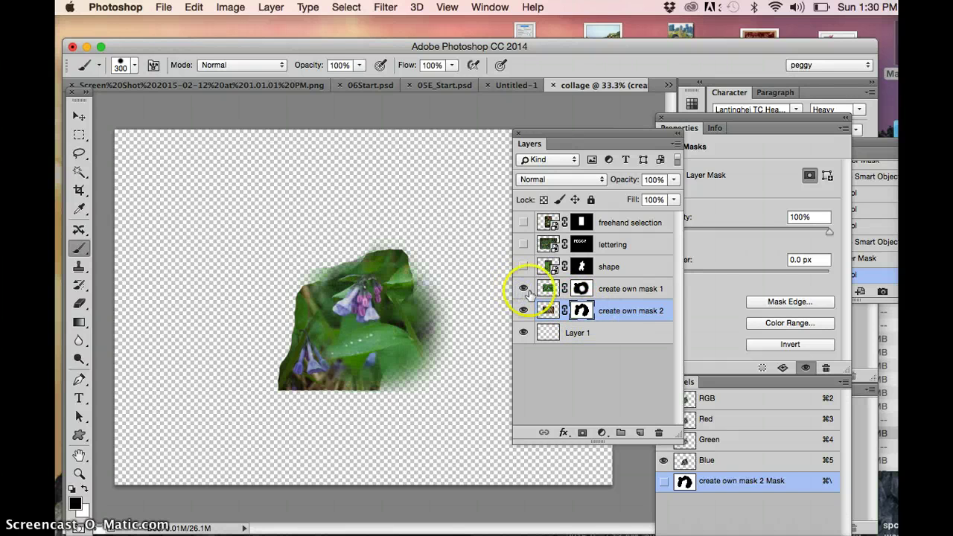
- Review the masked layers one at a time by showing only create own mask 1, shape, lettering and freehand selection in turn
click(524, 310)
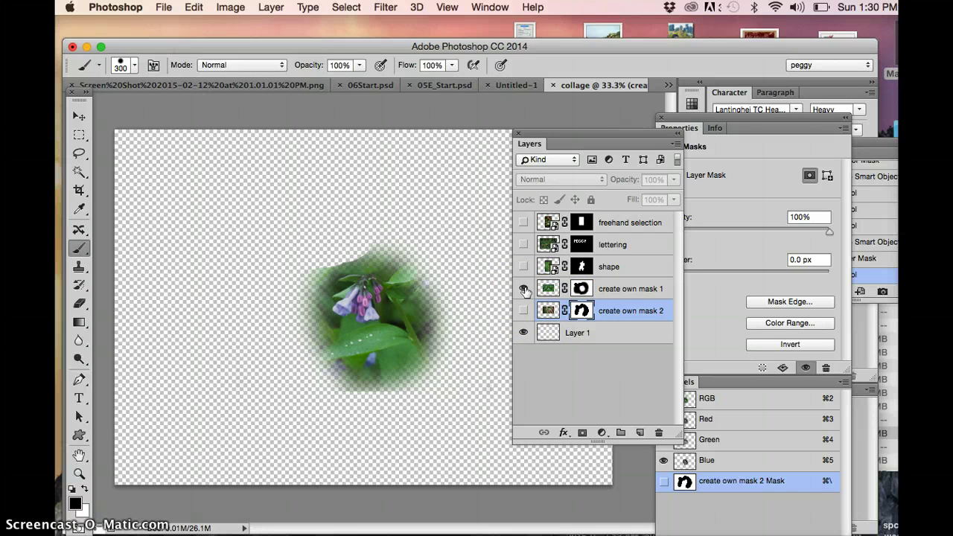
click(524, 289)
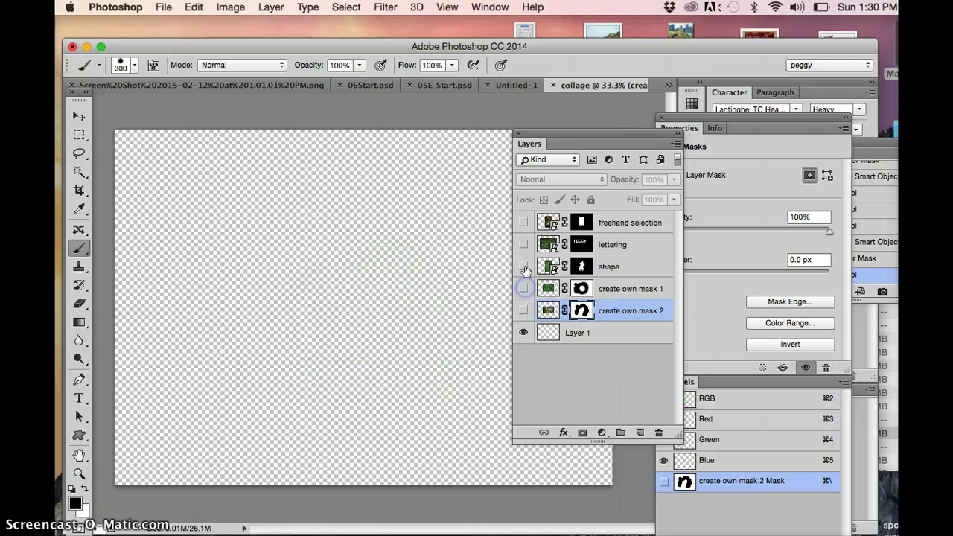
click(525, 267)
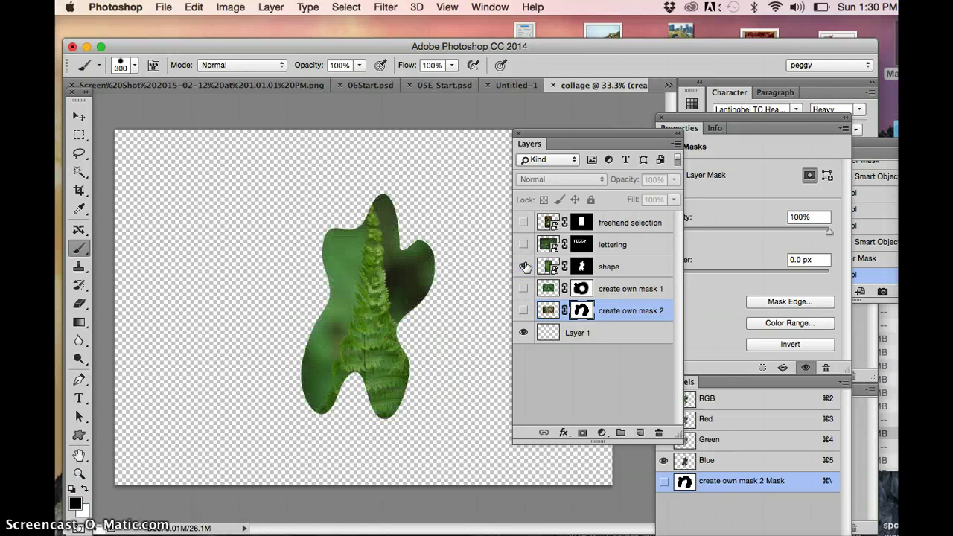
click(526, 244)
click(524, 266)
click(516, 244)
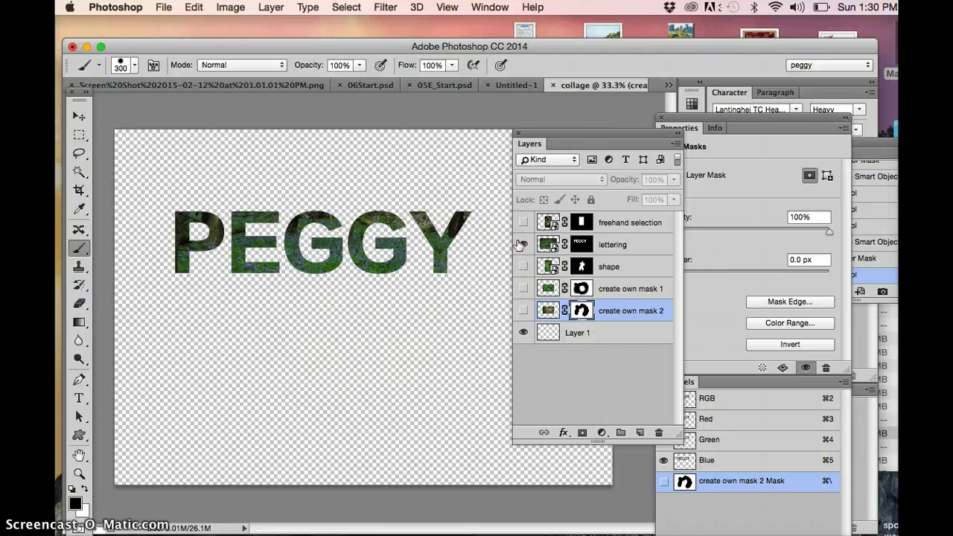
click(522, 245)
click(524, 222)
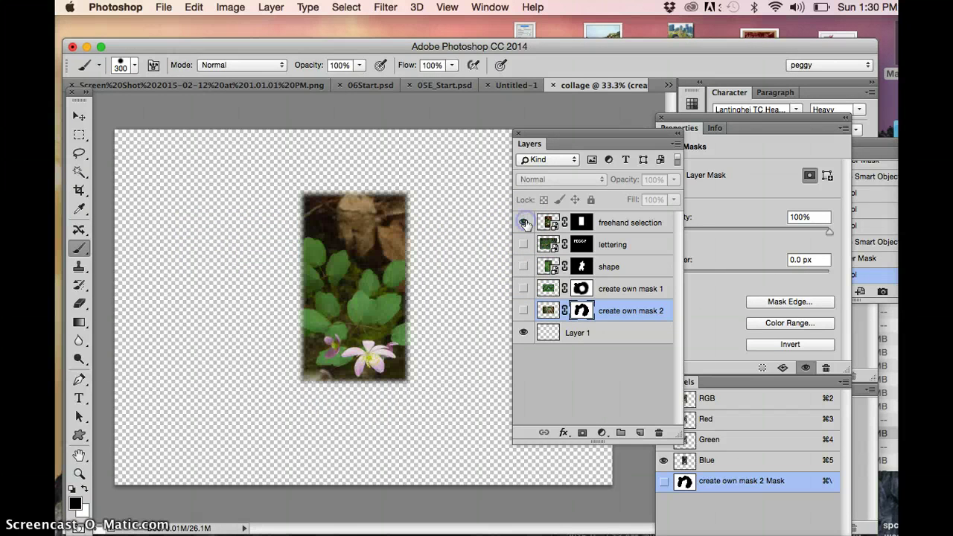